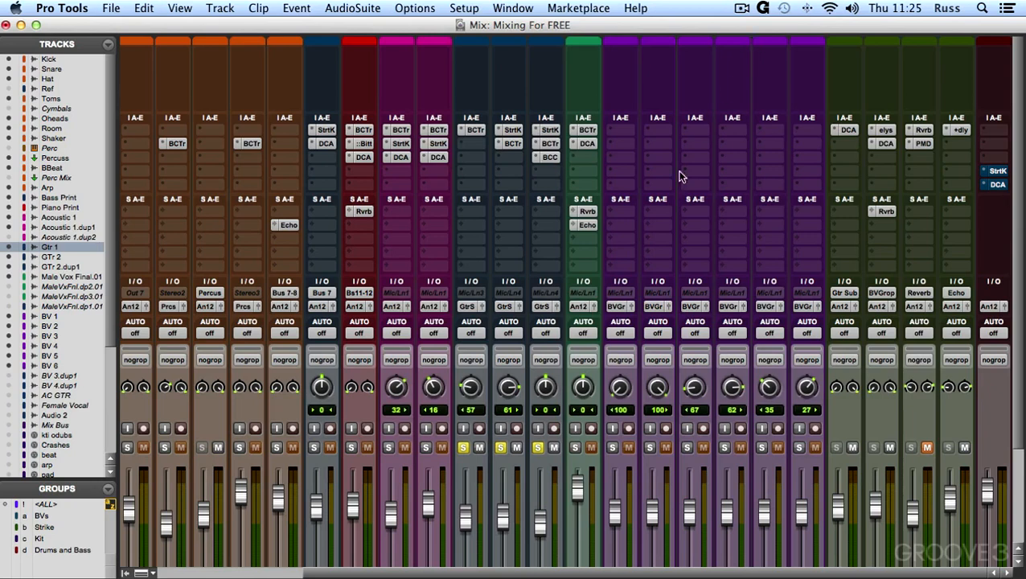
Remove Gtr 1 and GTr 2 from solo and play the lead guitar alone from bar 3 in the Edit window.
click(471, 448)
click(537, 448)
key(super+equal)
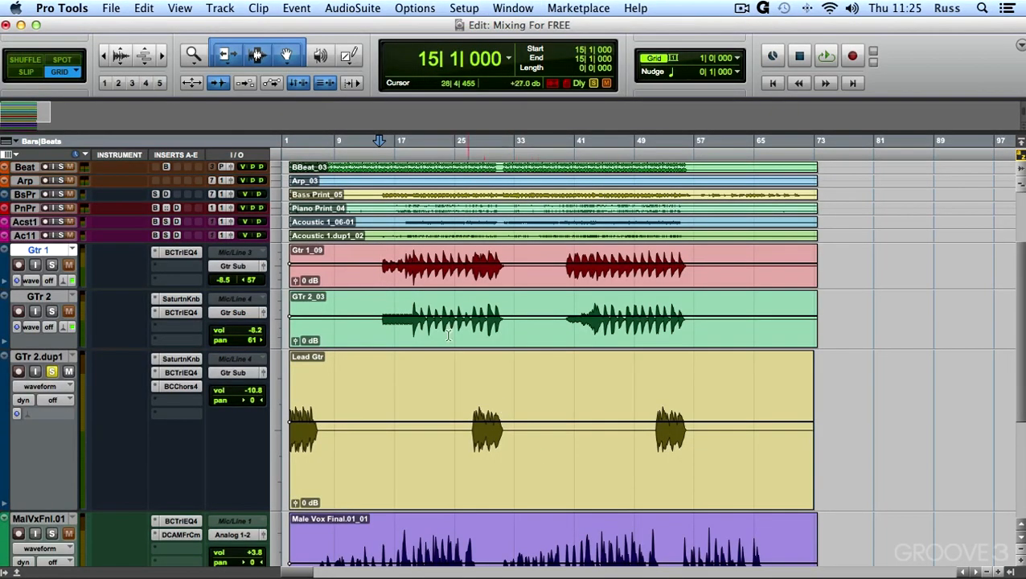
key(space)
key(space)
click(289, 147)
key(space)
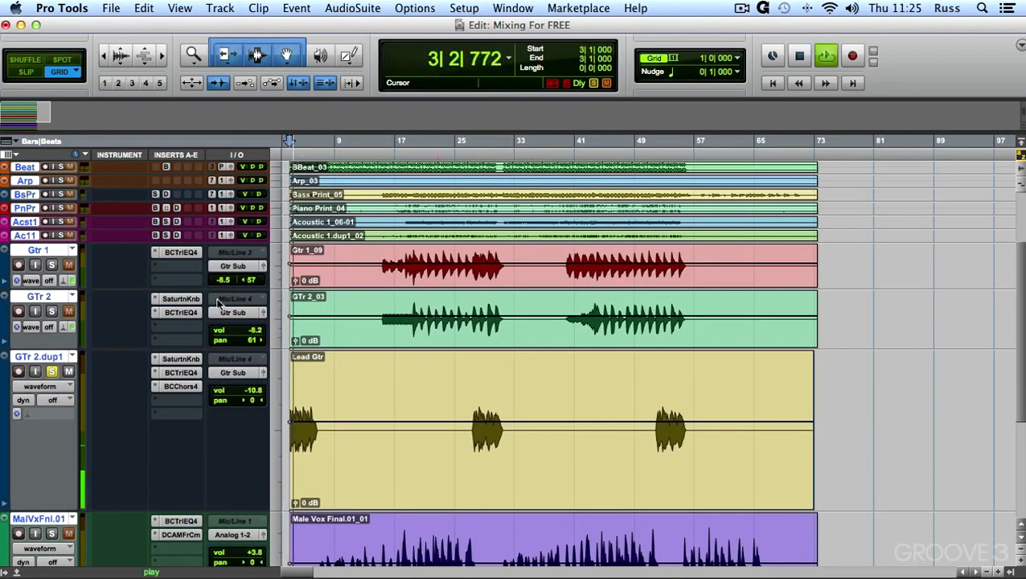
Bypass the Saturation Knob, Triple EQ and Chorus inserts on the GTr 2.dup1 track.
super+click(192, 359)
super+click(191, 372)
super+click(193, 386)
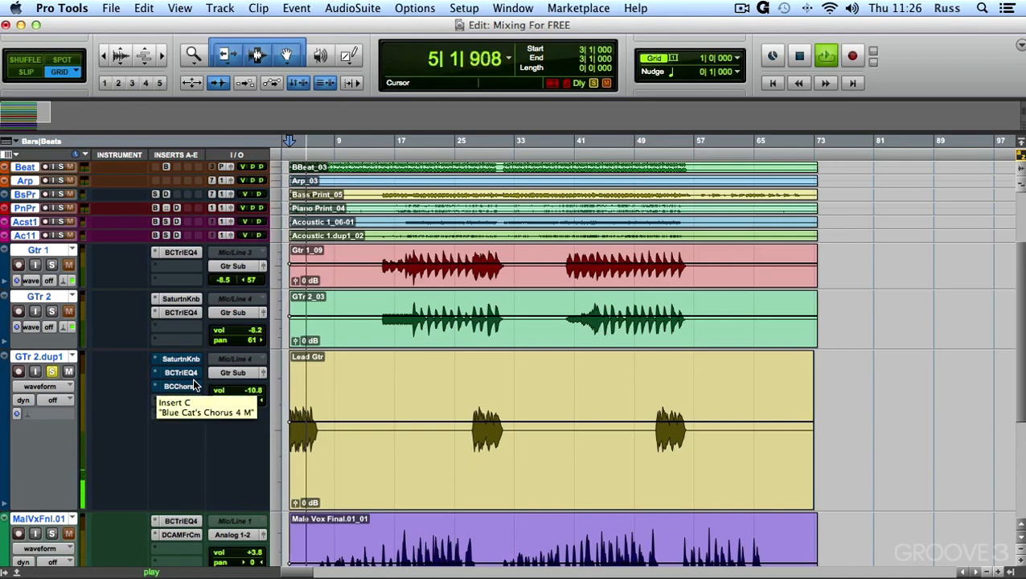
Reactivate the Saturation Knob on GTr 2.dup1, open its window and compare its sound against bypass.
super+click(188, 361)
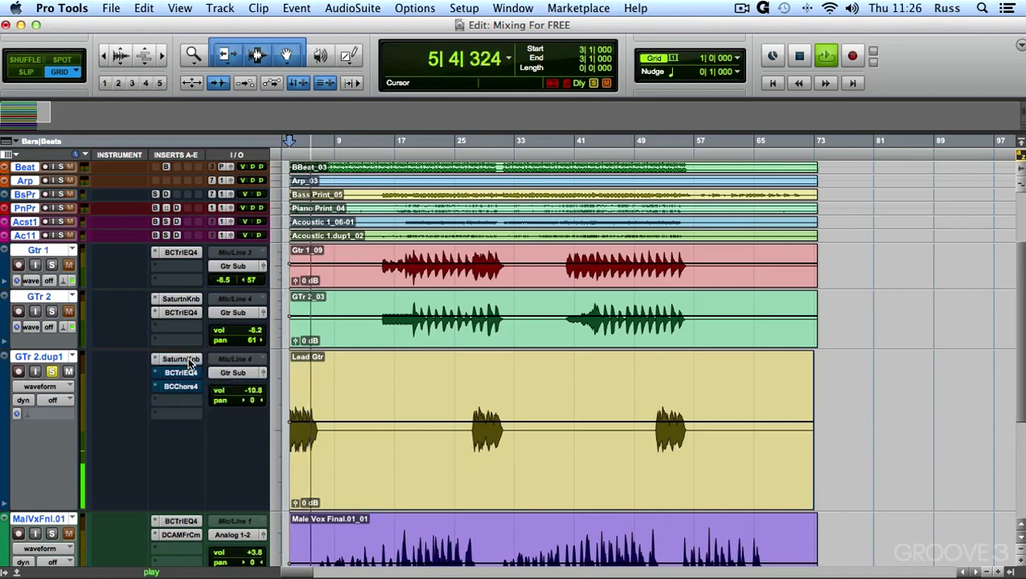
click(188, 362)
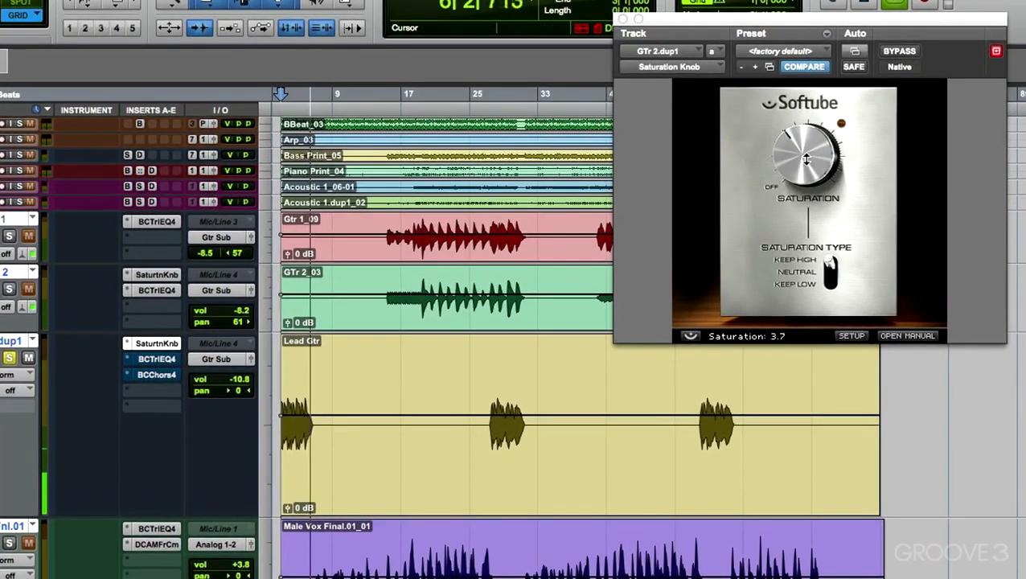
click(907, 53)
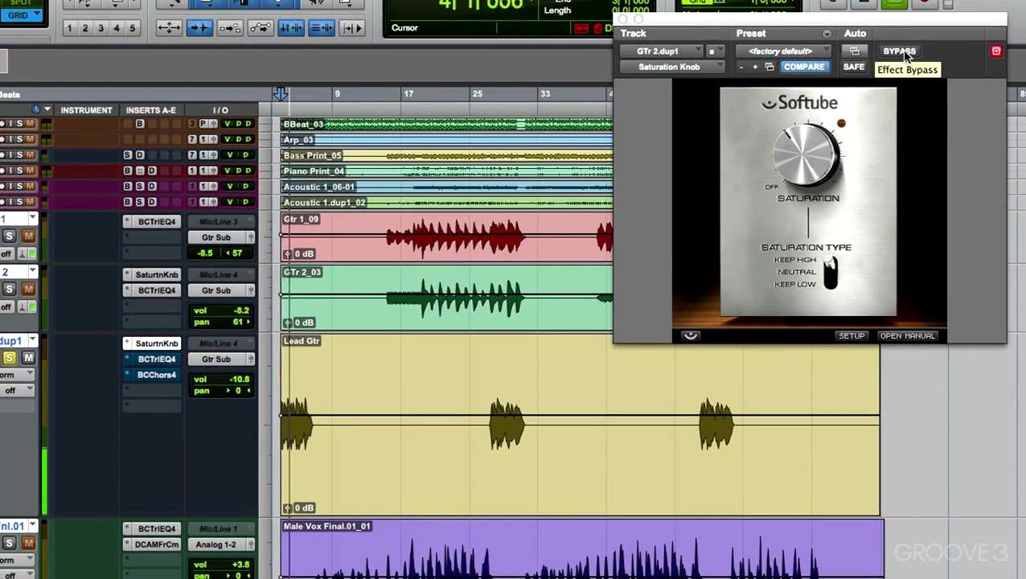
click(907, 53)
click(907, 53)
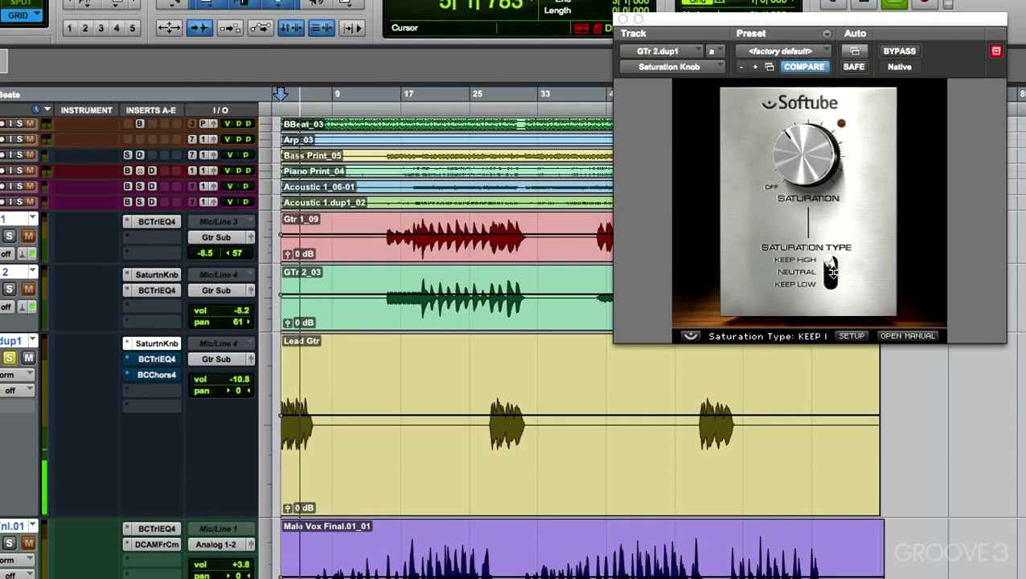
Set the saturation to 3.4 with type Keep High after trying Neutral, and compare the result against bypass.
drag(833, 291, 832, 328)
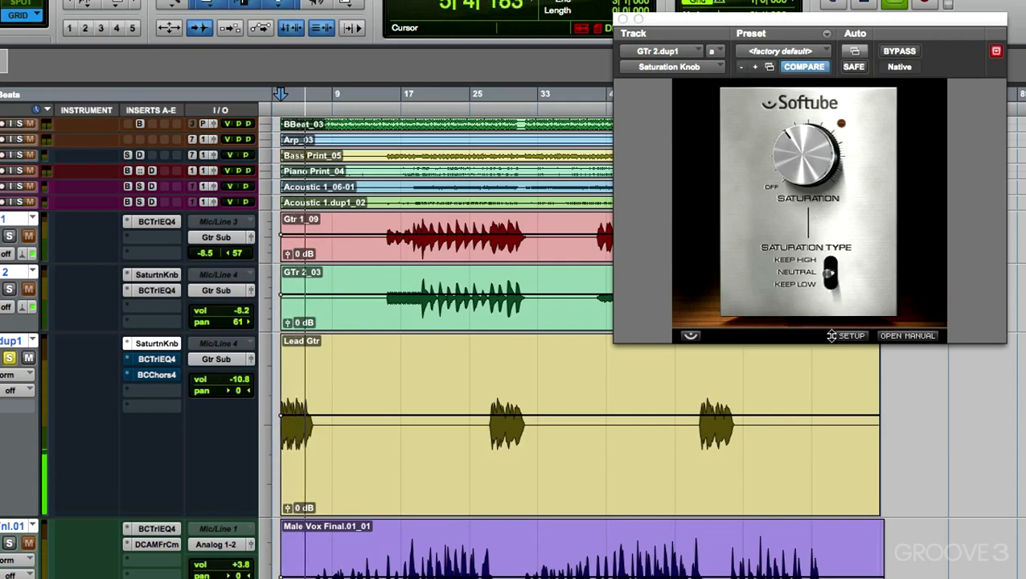
drag(831, 273, 842, 238)
drag(801, 181, 800, 168)
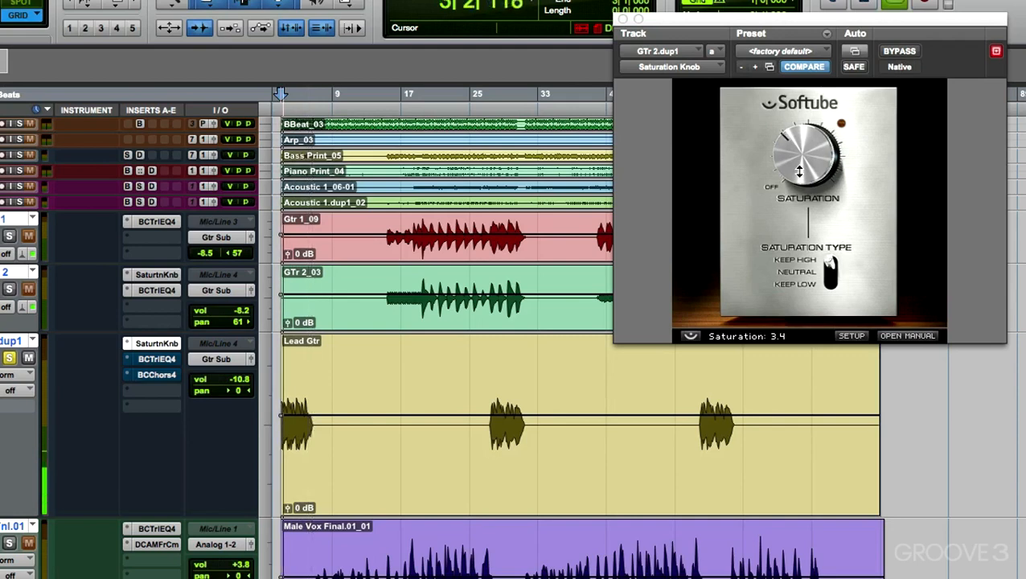
click(898, 53)
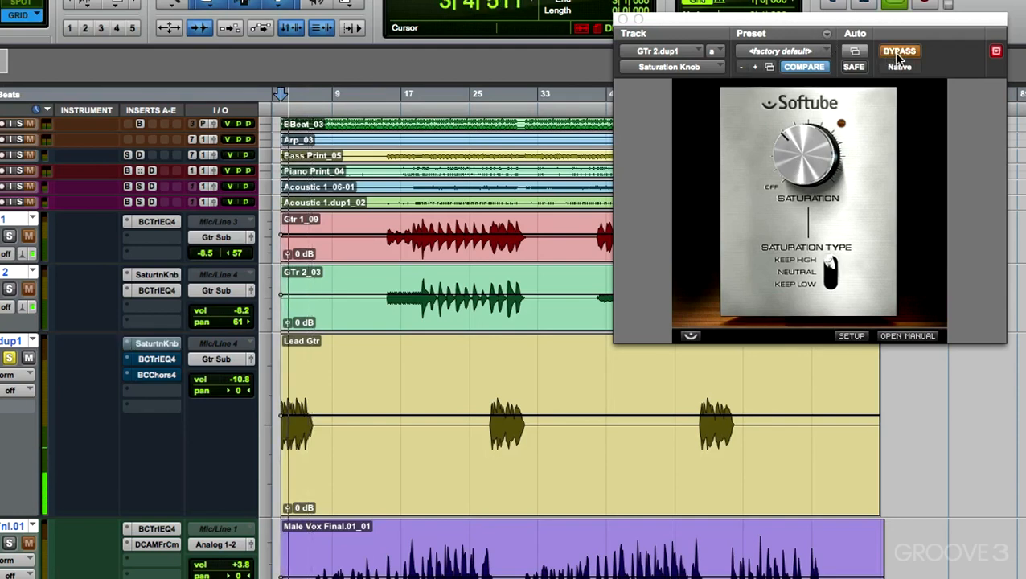
click(899, 55)
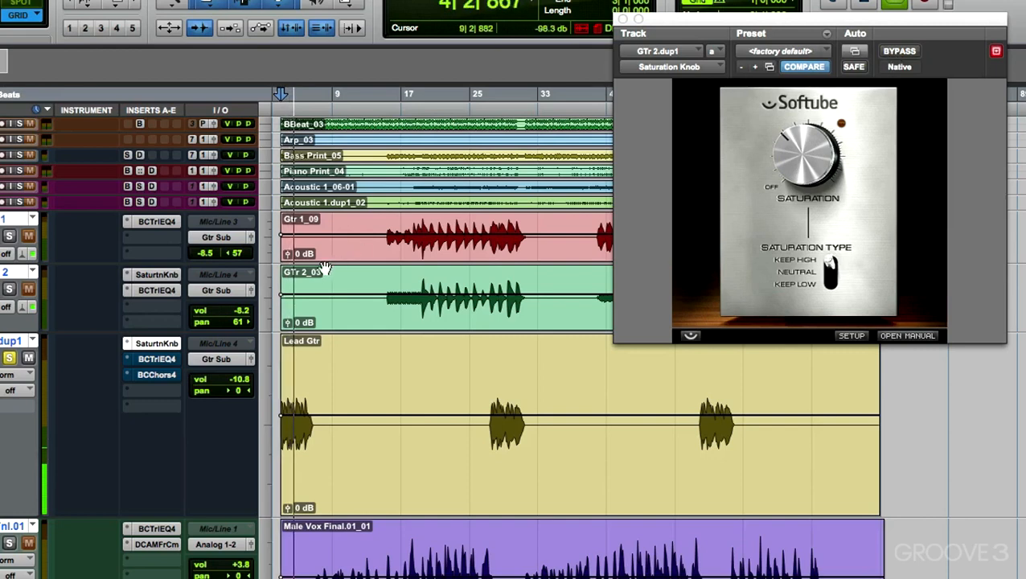
Open and reactivate the Triple EQ on GTr 2.dup1, with its full window in view, and compare it against bypass.
click(155, 359)
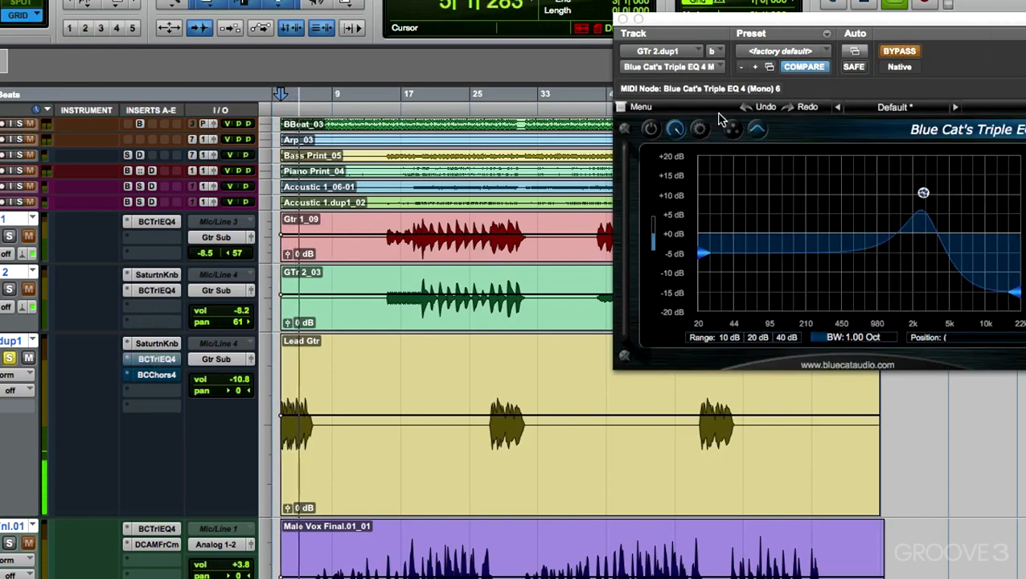
click(900, 51)
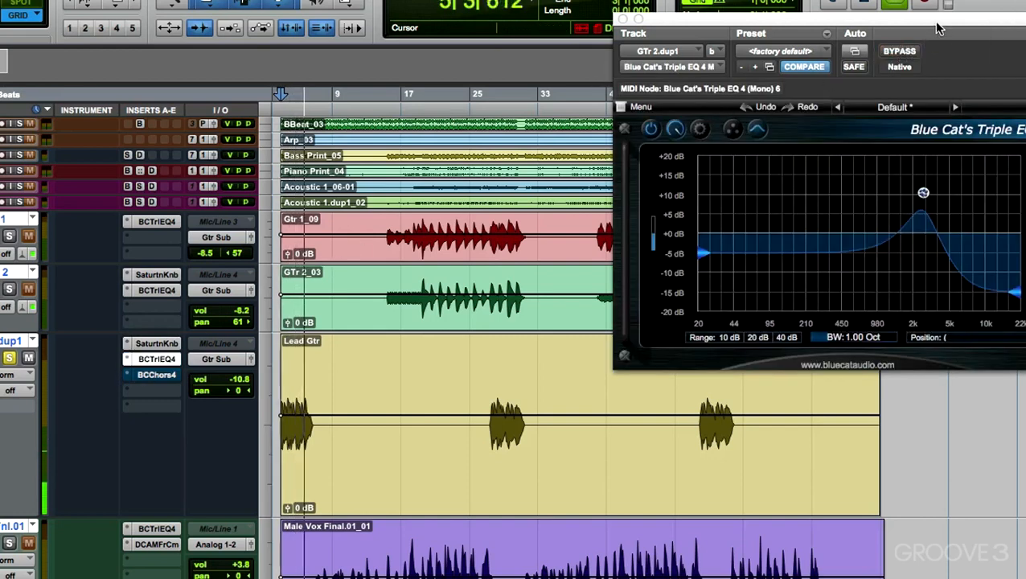
drag(937, 28, 844, 12)
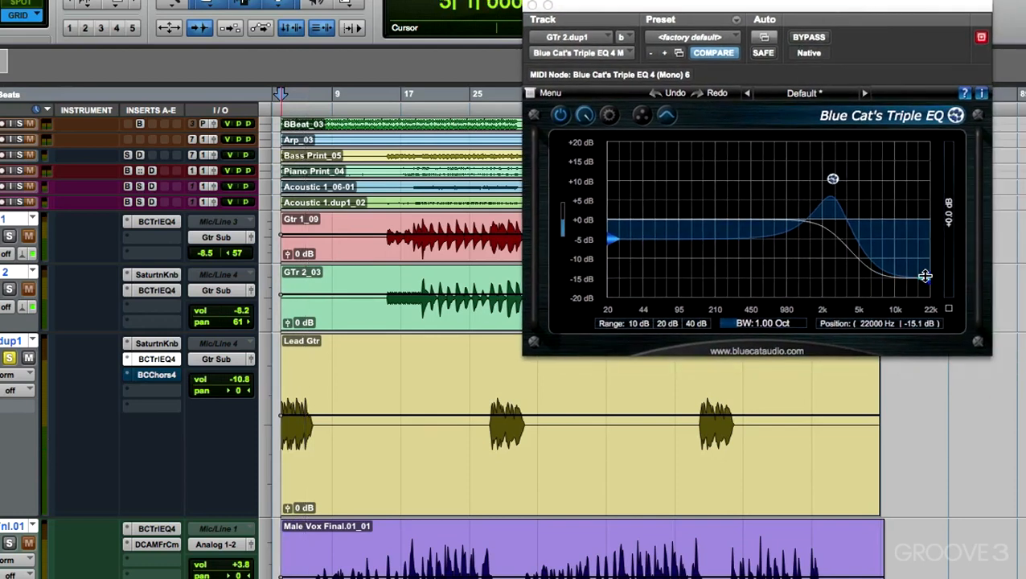
click(814, 38)
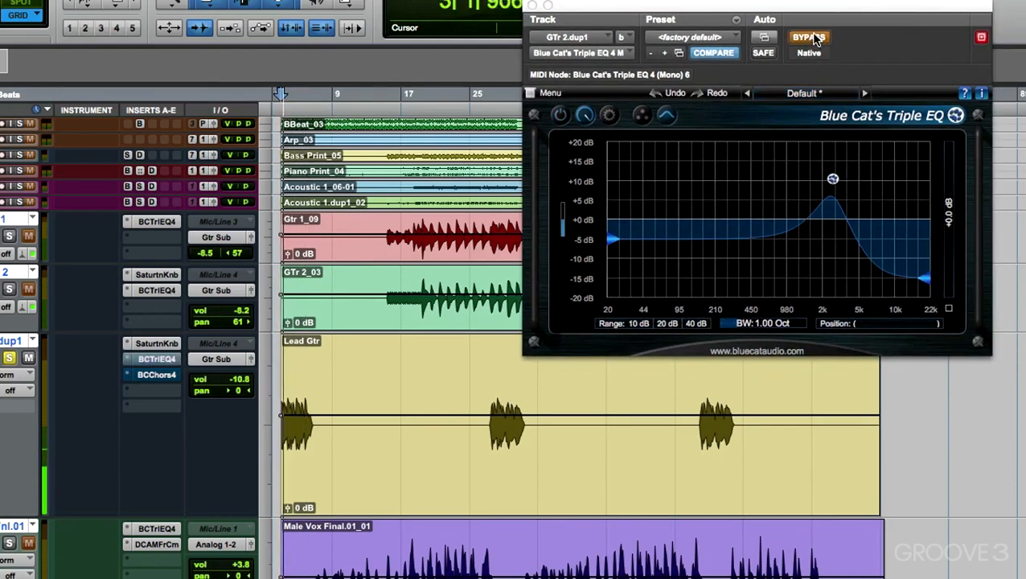
click(814, 38)
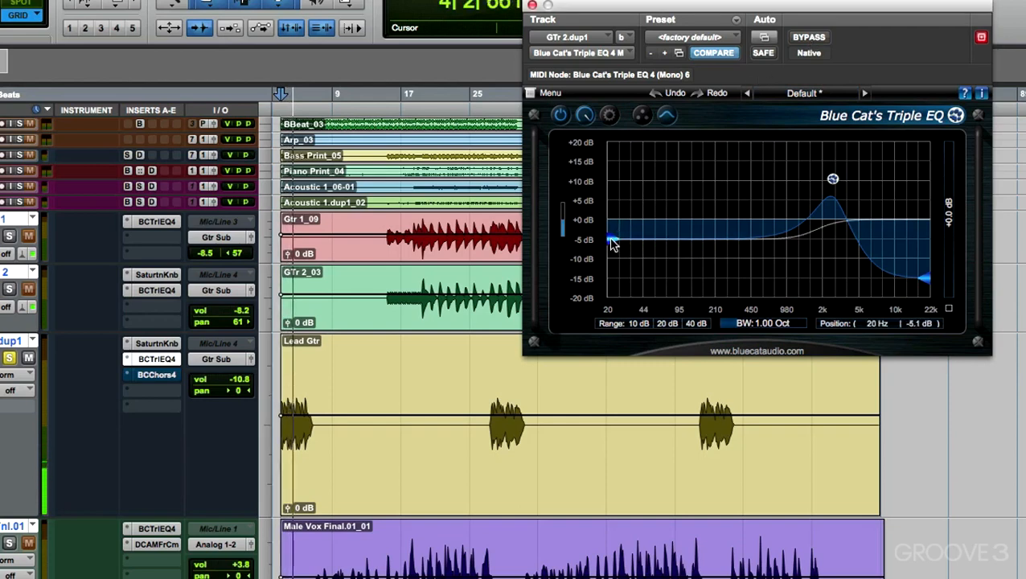
Set the Triple EQ's low shelf gain to about -3.8 dB and compare the EQ against bypass.
drag(613, 240, 613, 239)
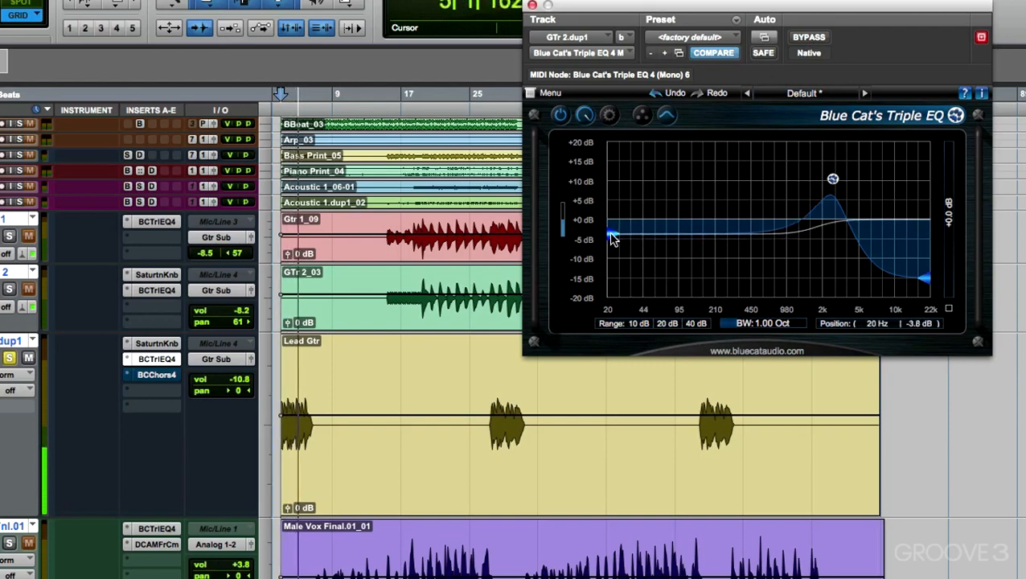
click(808, 40)
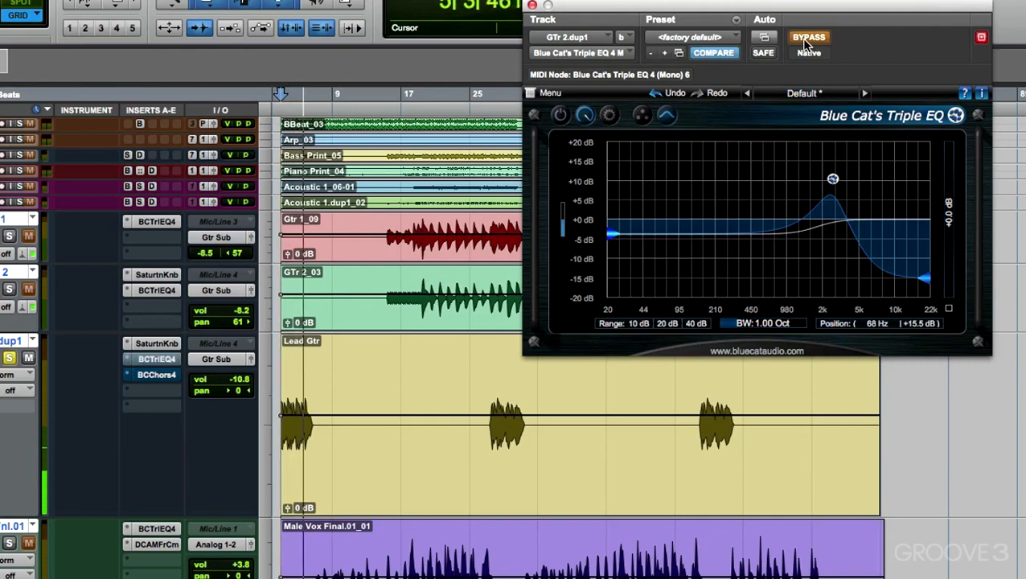
click(808, 40)
click(807, 40)
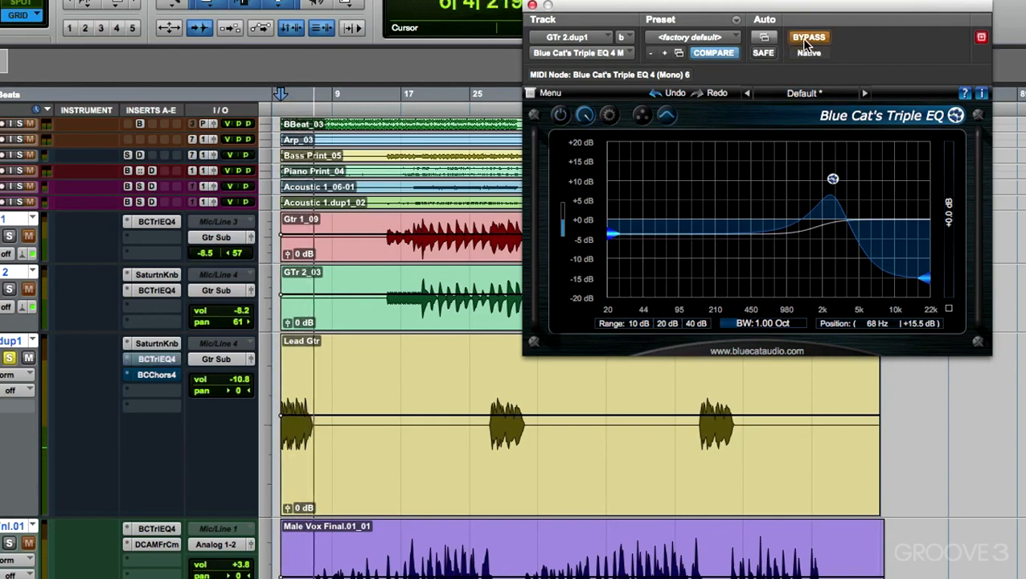
click(807, 40)
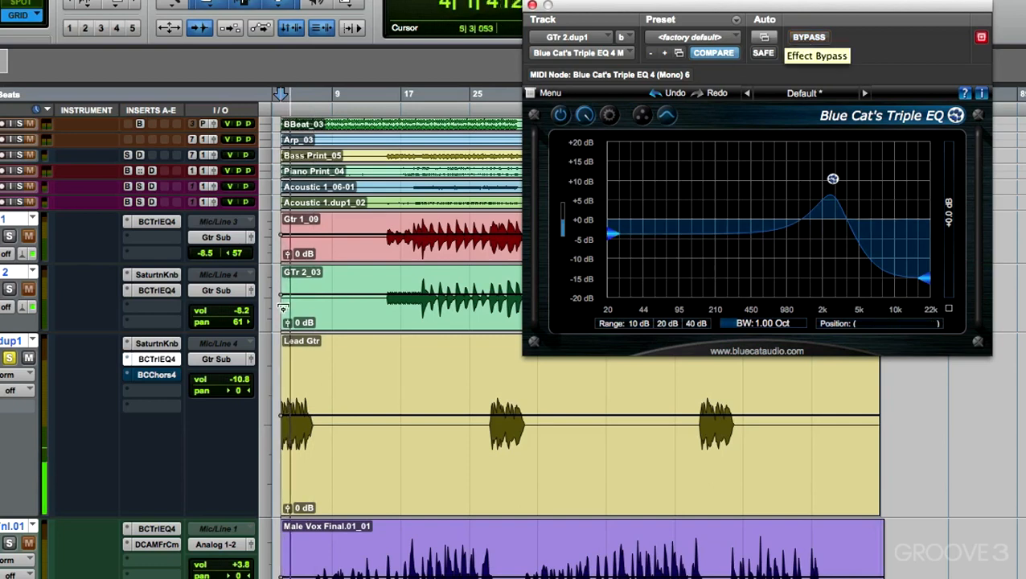
Open and reactivate Blue Cat's Chorus on GTr 2.dup1 and set its wet level to 52 %.
click(156, 375)
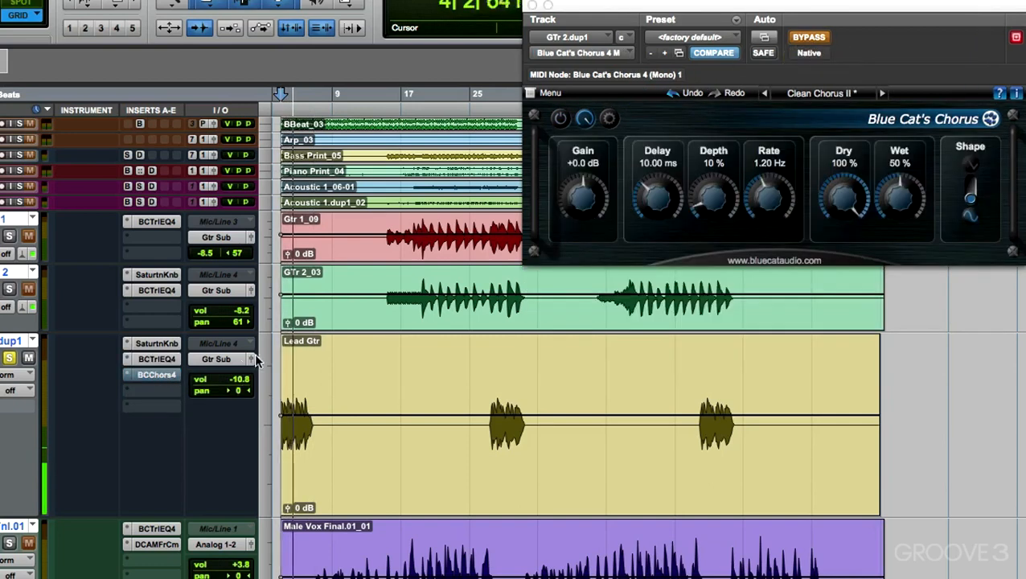
click(815, 38)
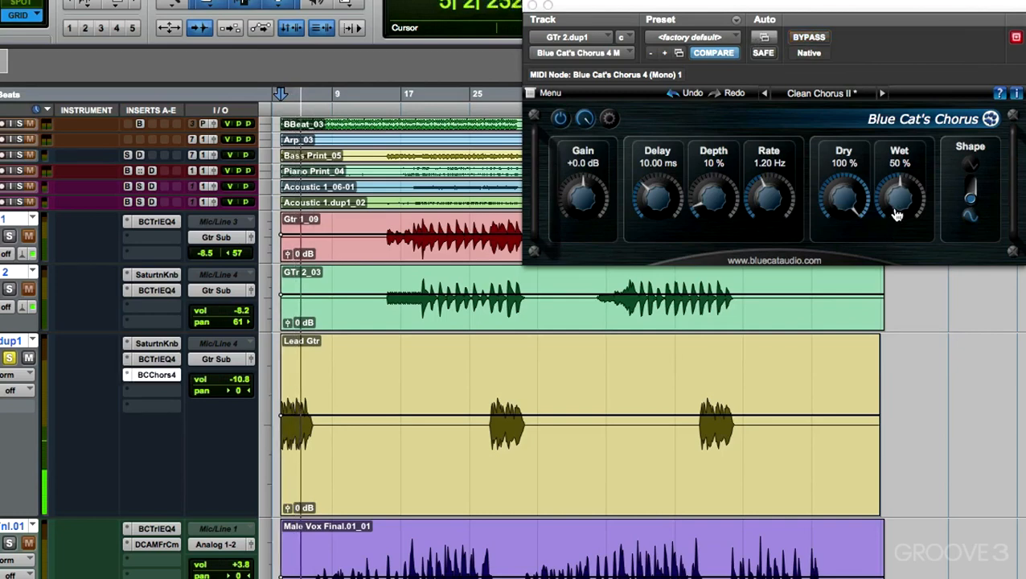
mouse_move(896, 194)
mouse_down()
mouse_move(901, 175)
mouse_move(888, 209)
mouse_up()
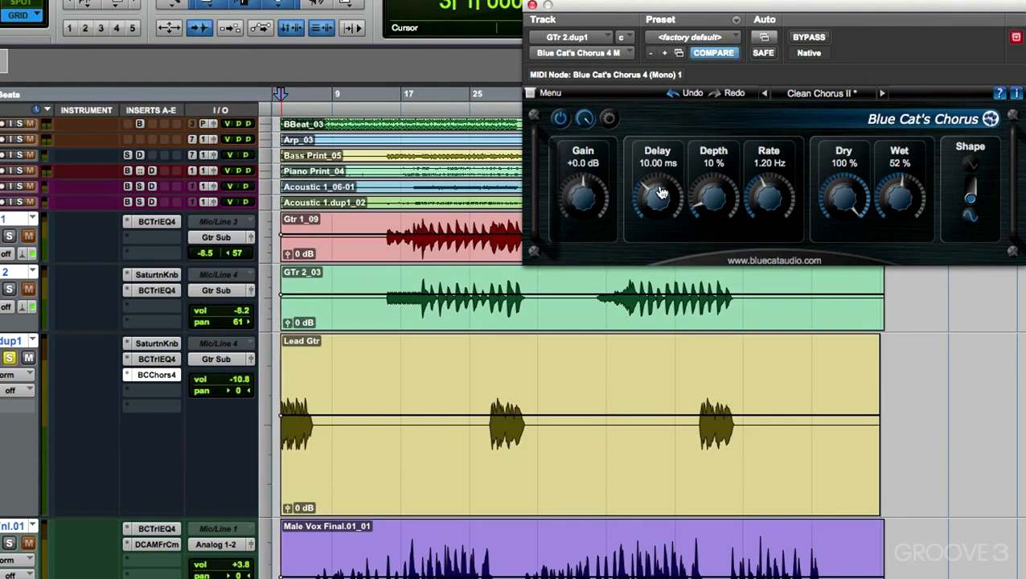
Try a more extreme chorus with delay 0.00 ms, depth 80 %, rate 0.12 Hz and wet level 91 %.
drag(657, 198, 708, 203)
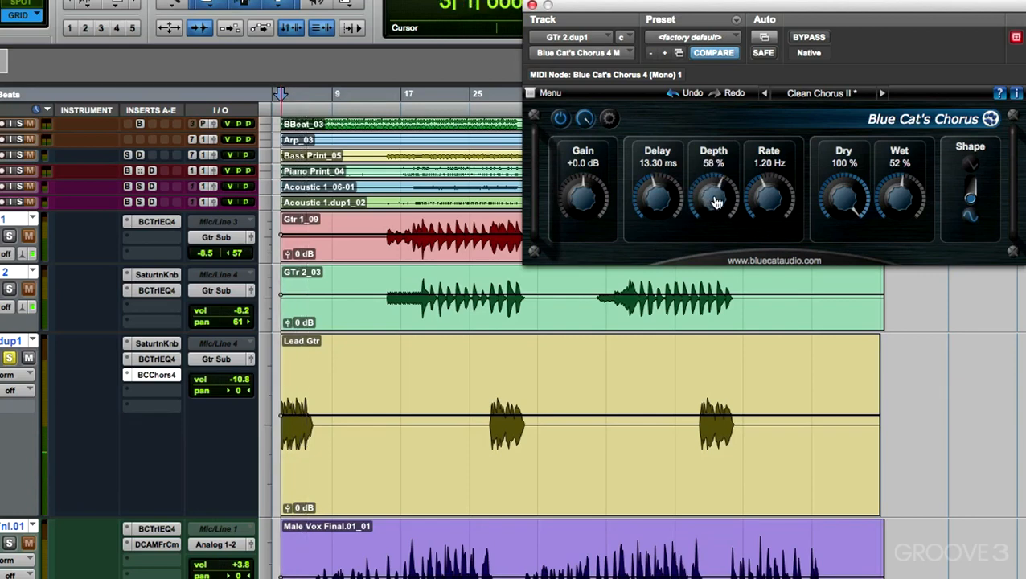
drag(710, 201, 704, 285)
drag(669, 192, 661, 247)
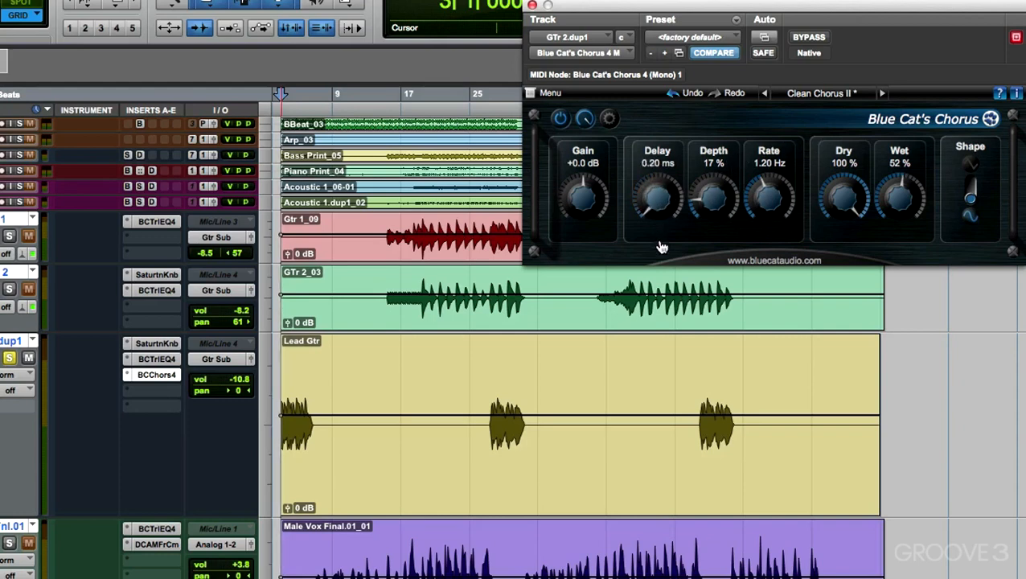
drag(712, 205, 716, 171)
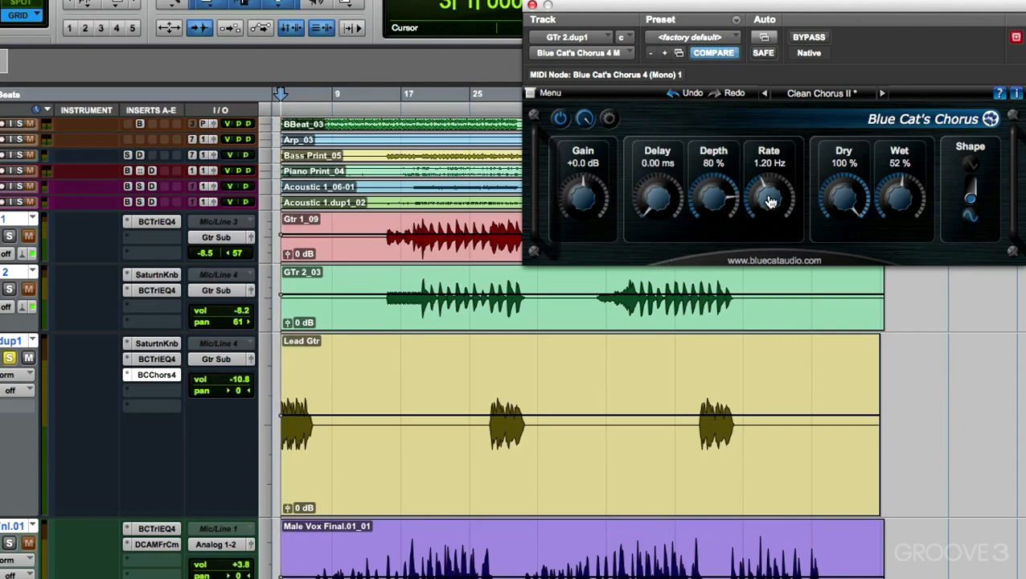
drag(767, 200, 760, 236)
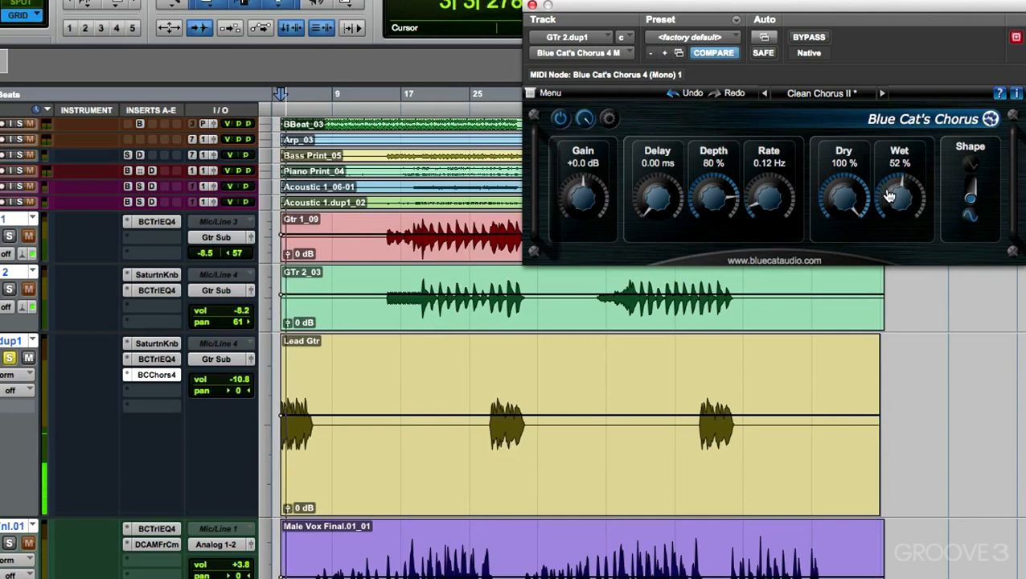
drag(901, 199, 899, 153)
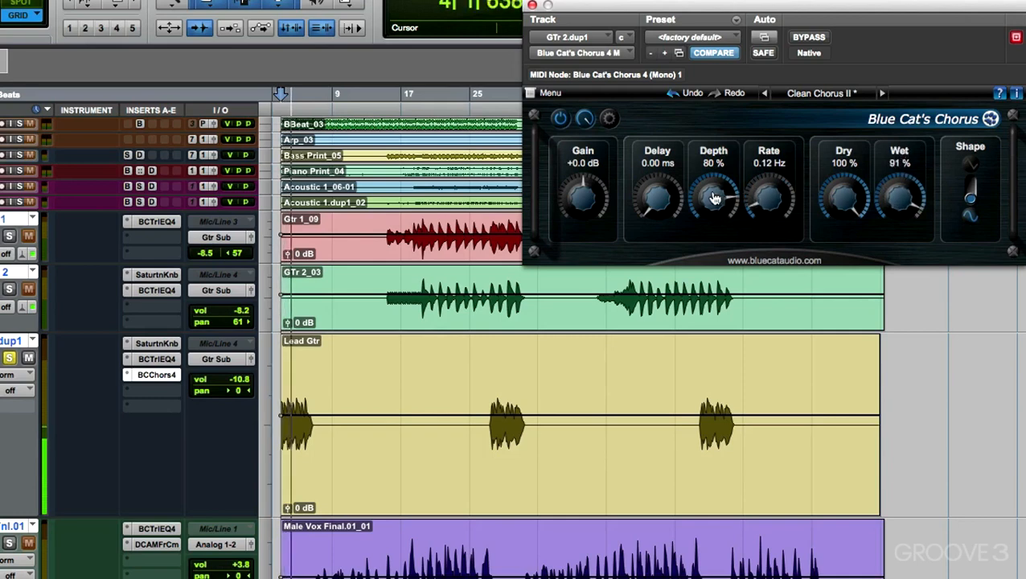
Set the chorus to delay 12.20 ms, depth 34 %, rate 0.34 Hz and wet 75 %, and compare it against bypass.
drag(669, 203, 767, 187)
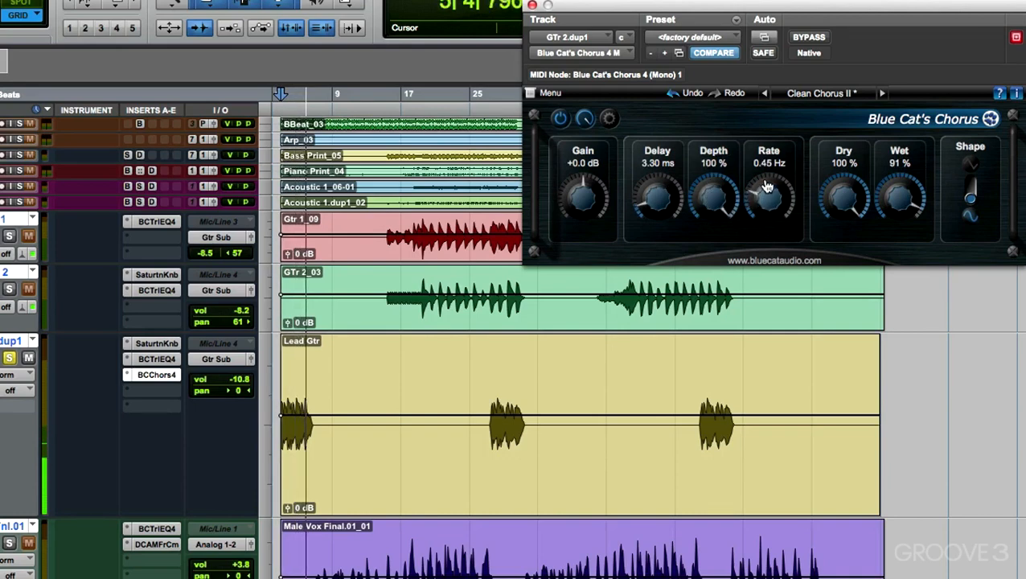
drag(658, 198, 658, 188)
drag(716, 201, 718, 273)
drag(778, 226, 767, 201)
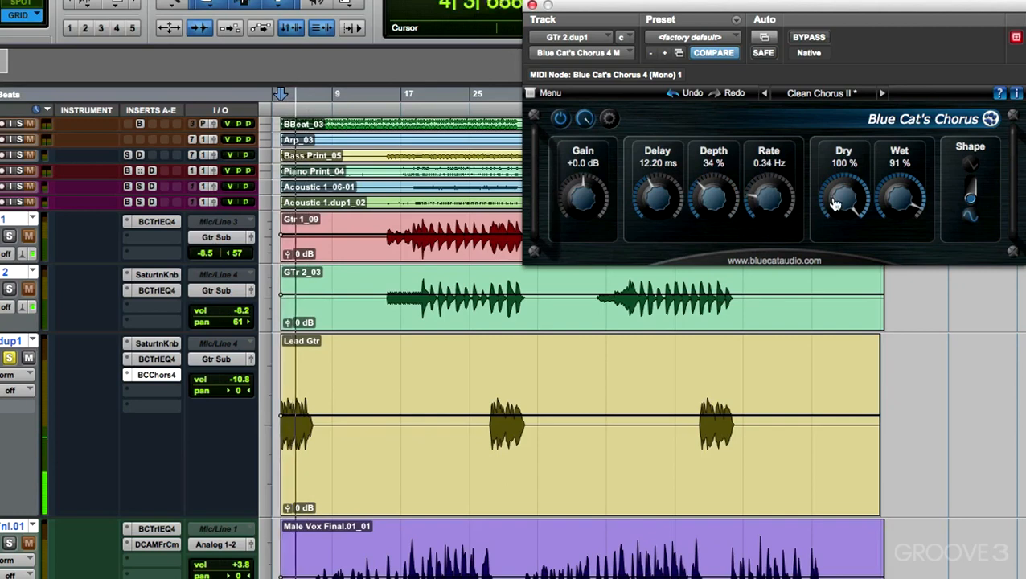
drag(900, 198, 896, 218)
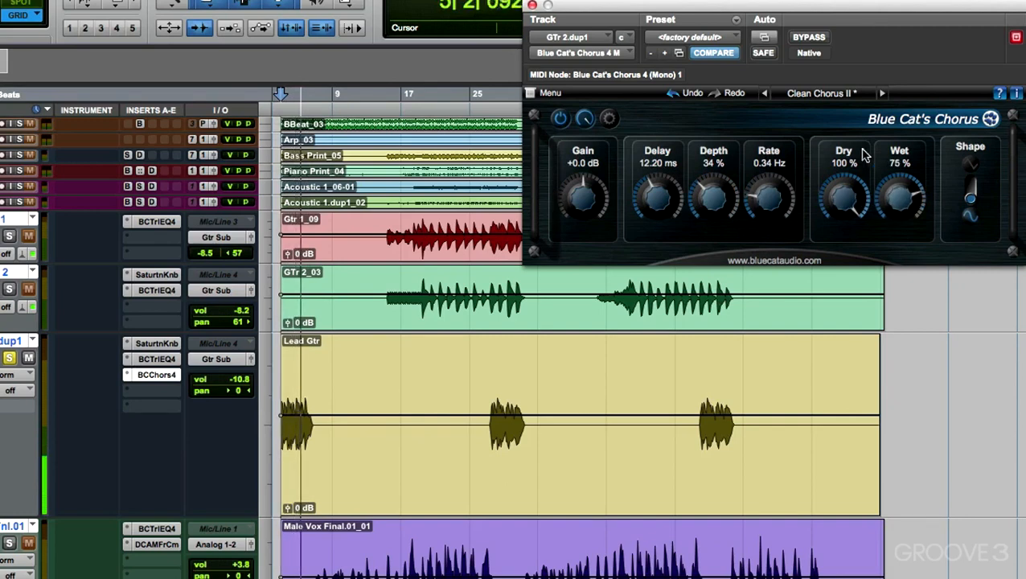
click(809, 37)
click(820, 44)
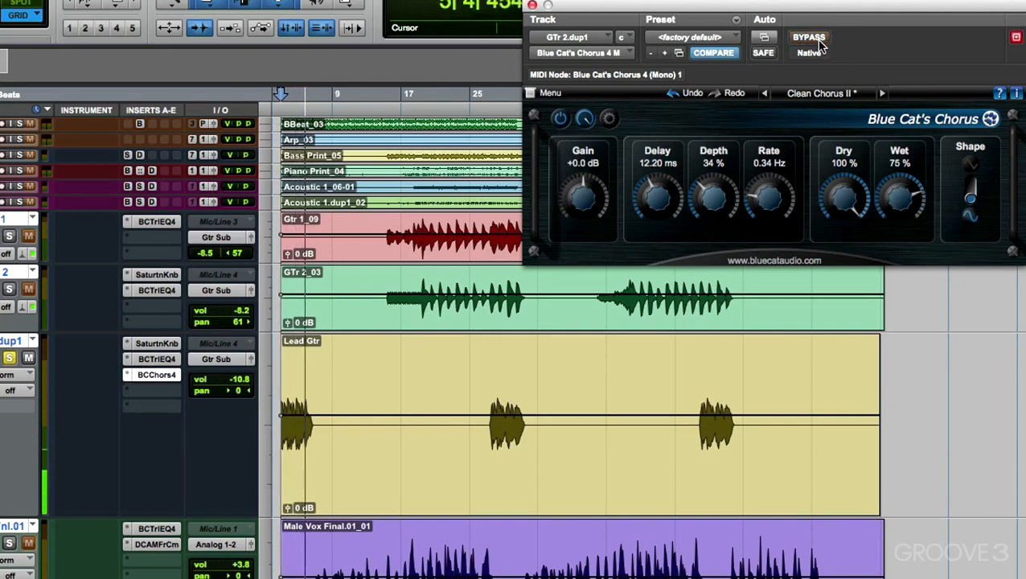
Take GTr 2.dup1 out of solo to play the full mix, and bypass all three of its inserts.
key(space)
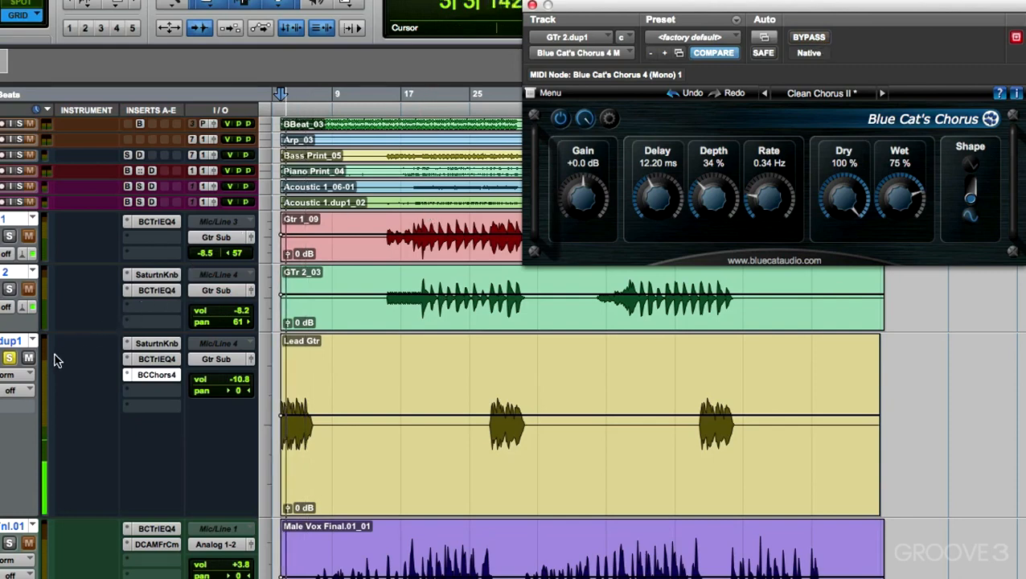
key(space)
click(9, 358)
key(space)
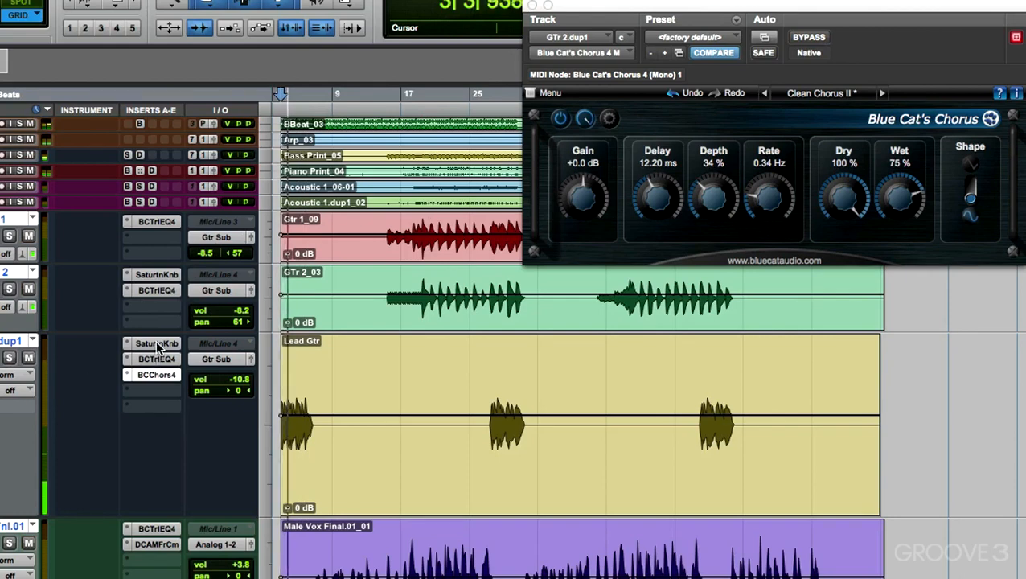
drag(155, 343, 164, 380)
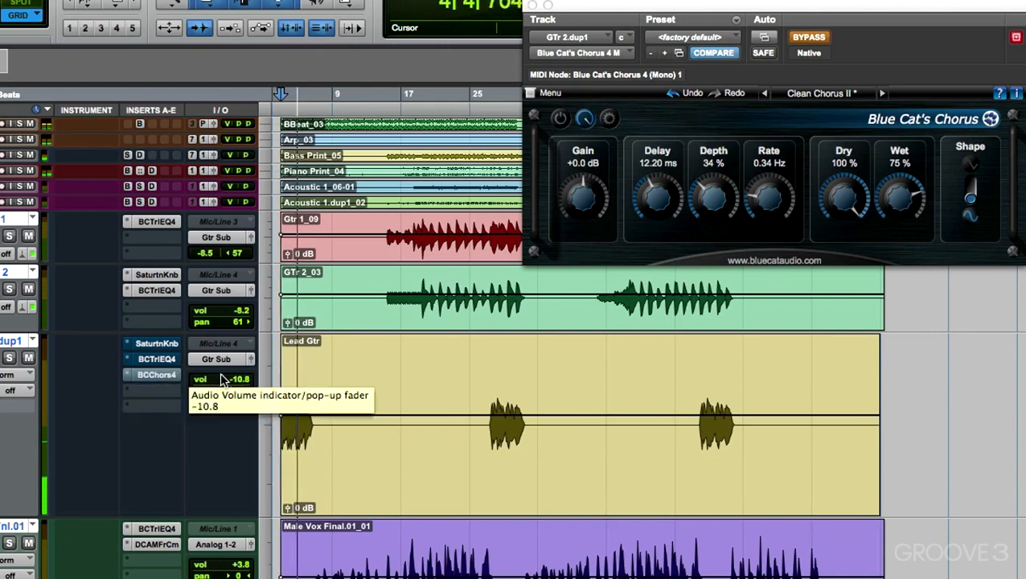
Lower GTr 2.dup1's volume to -14.5 and reactivate its bypassed saturation, EQ and chorus inserts.
mouse_move(230, 379)
mouse_down()
mouse_move(230, 361)
mouse_move(231, 390)
mouse_up()
super+click(168, 359)
super+click(170, 376)
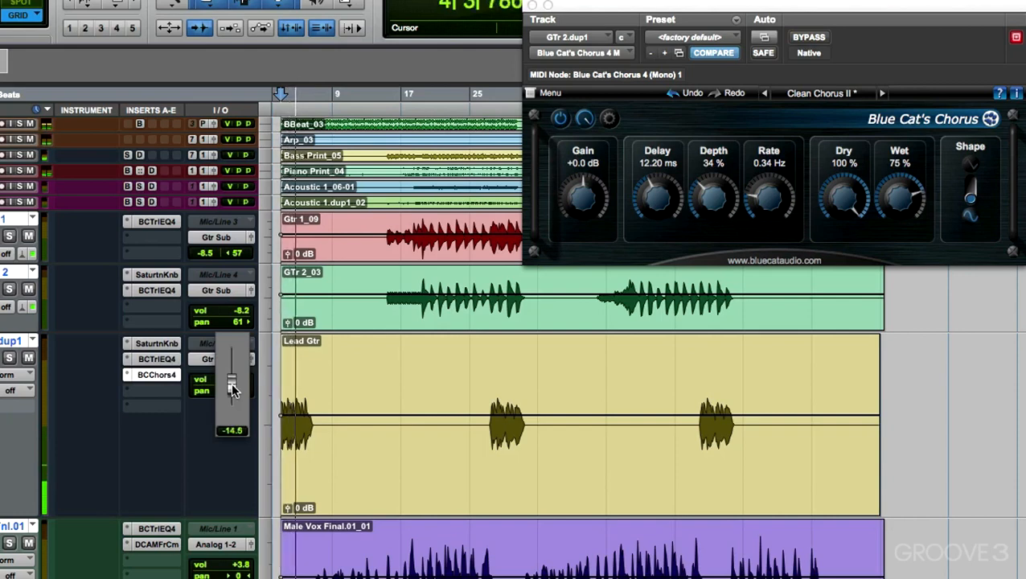
drag(232, 391, 232, 391)
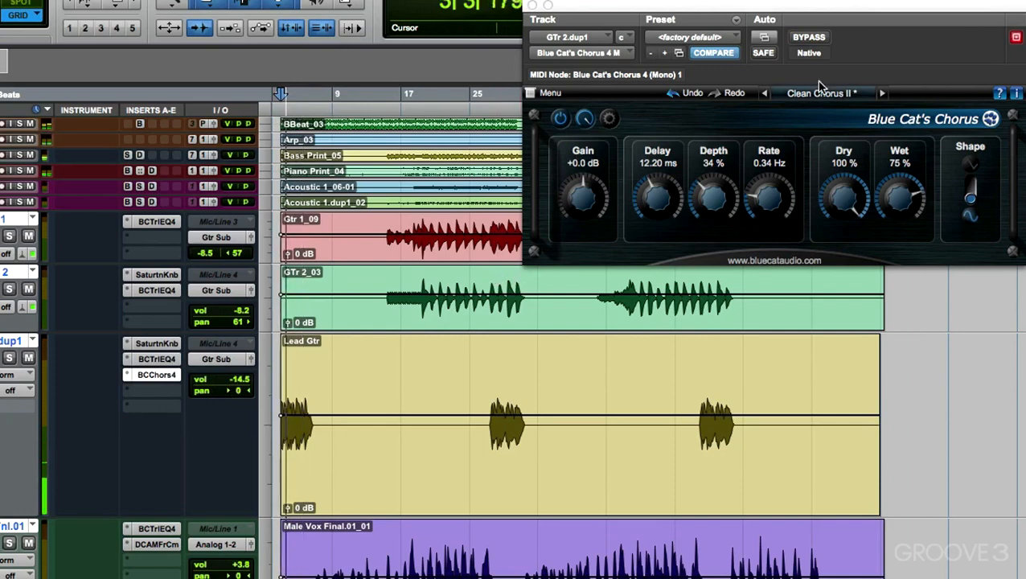
Compare GTr 2.dup1's chorus against bypass once more, leave it active, and close its plug-in window.
click(811, 38)
click(811, 39)
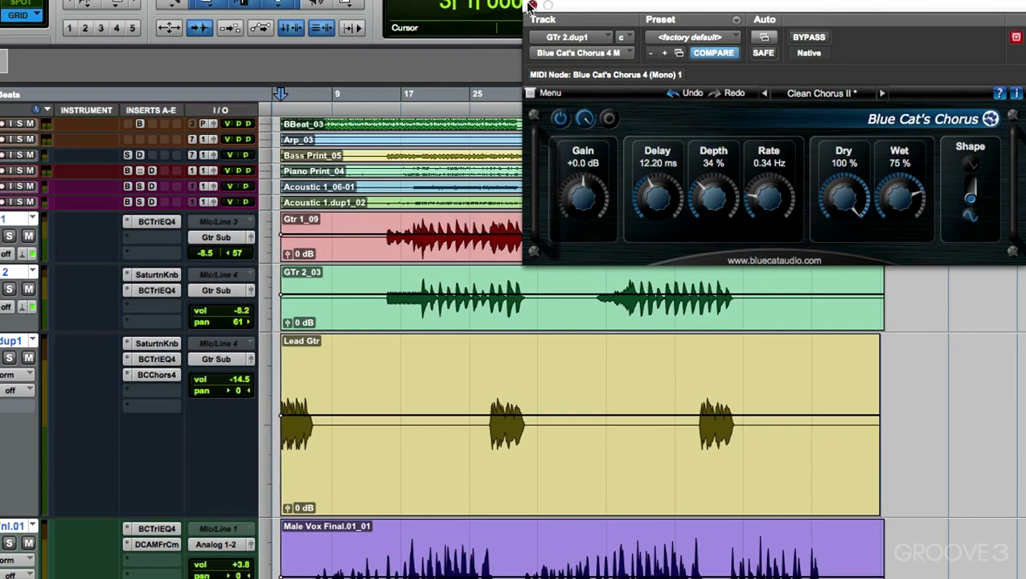
click(532, 5)
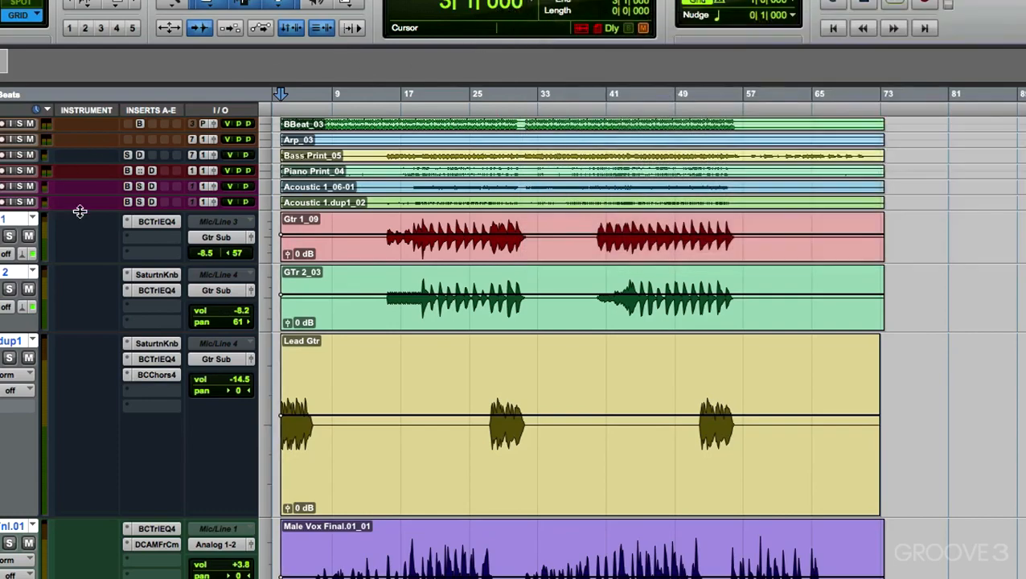
Start playback from bar 15 and solo the Gtr 1 and GTr 2 tracks together.
click(393, 102)
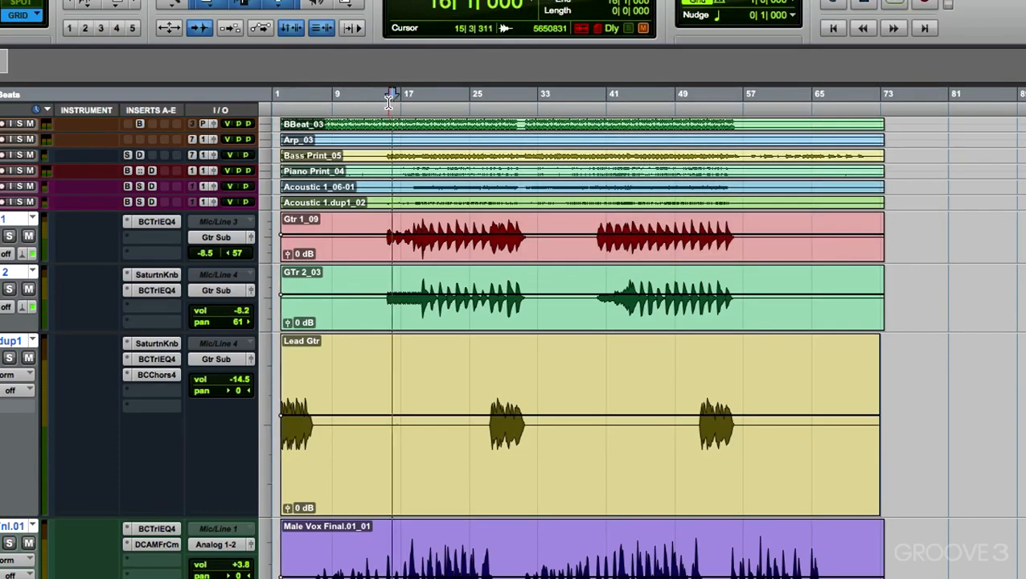
click(387, 102)
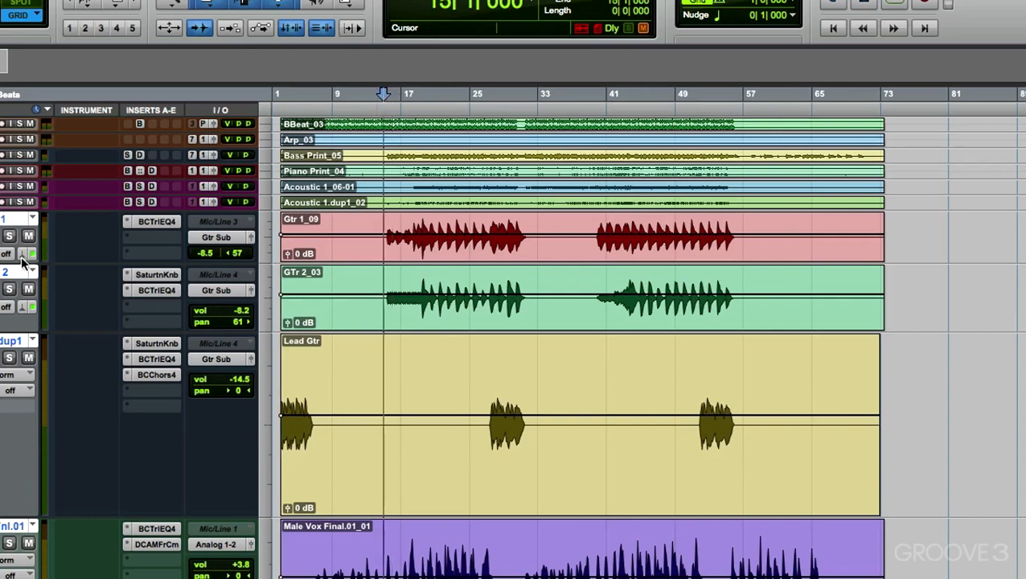
key(space)
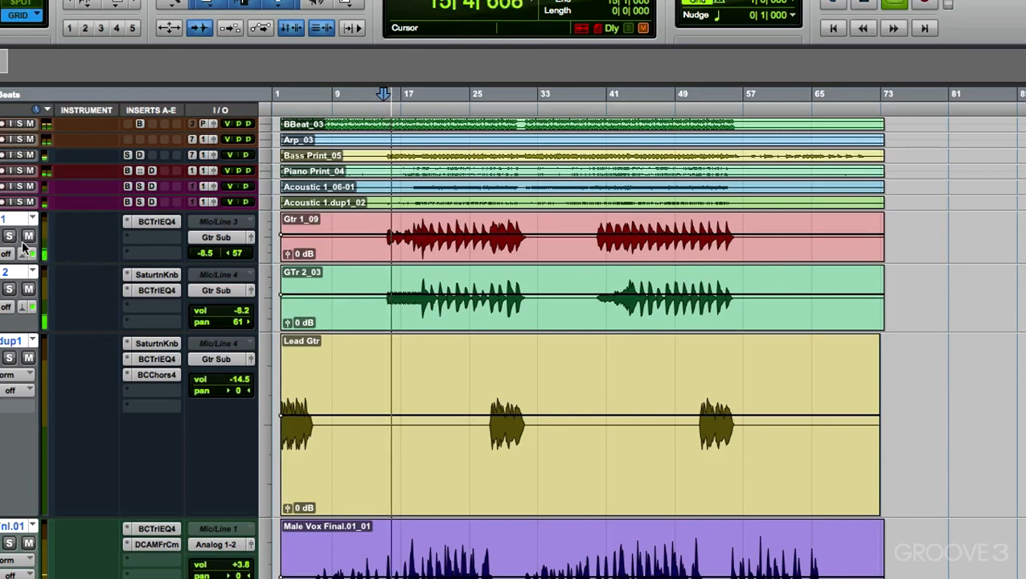
click(9, 237)
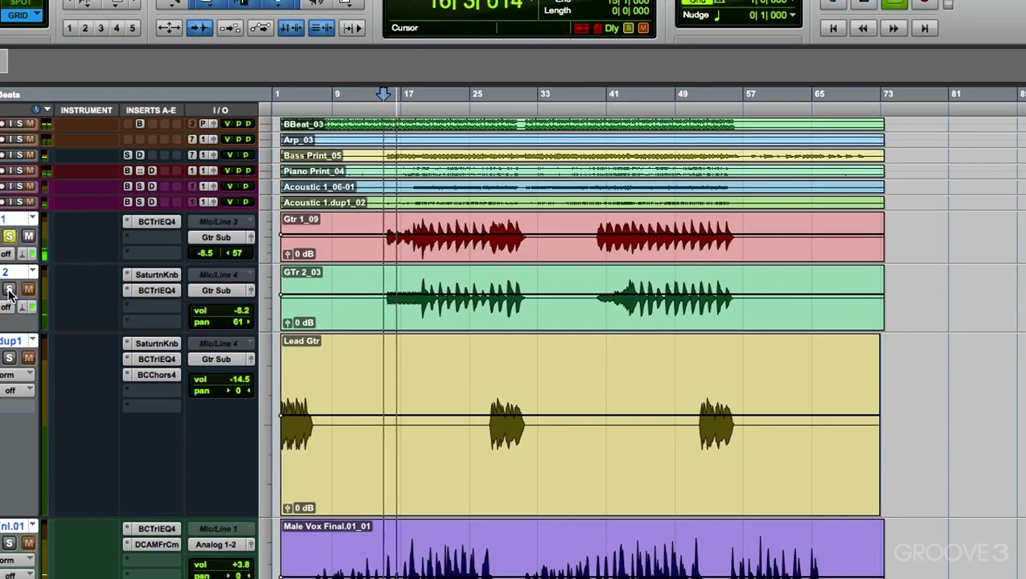
click(9, 288)
Compare the soloed Gtr 1 and GTr 2 tracks with their inserts bypassed and active, and stop playback.
super+click(154, 222)
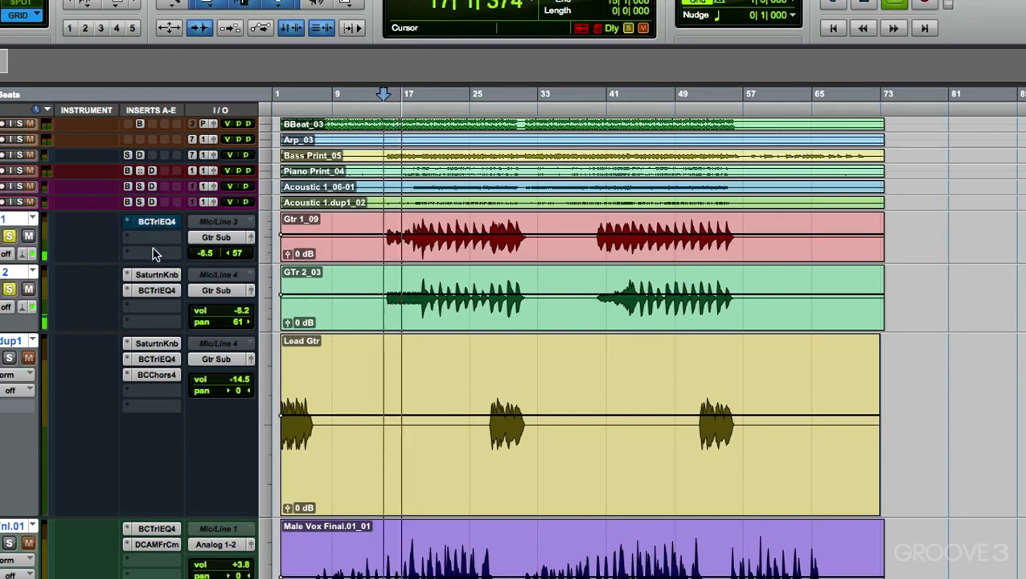
super+click(154, 275)
super+click(152, 291)
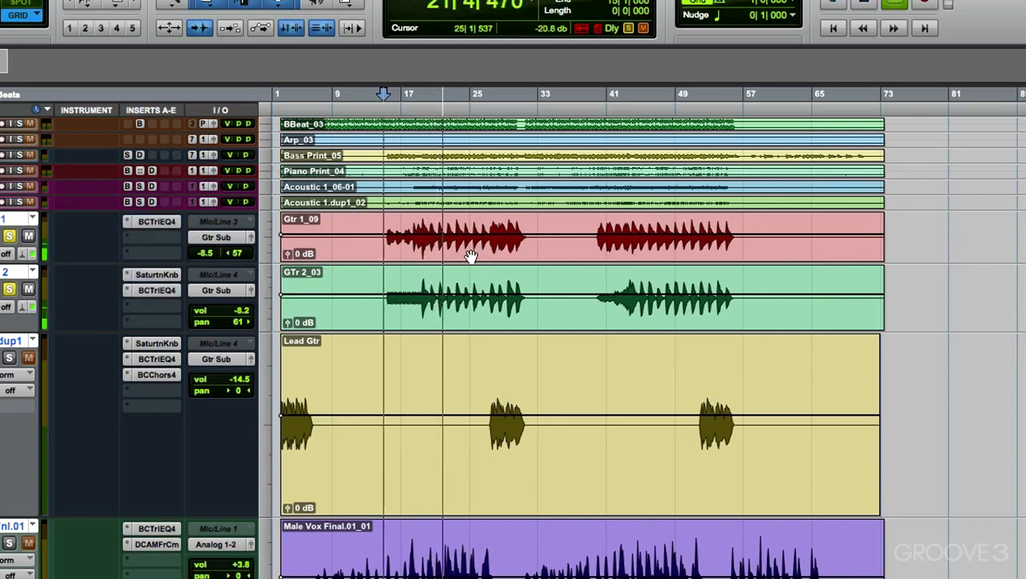
key(space)
Open Blue Cat's Triple EQ on Gtr 1 and compare the track with the EQ bypassed and active.
click(156, 222)
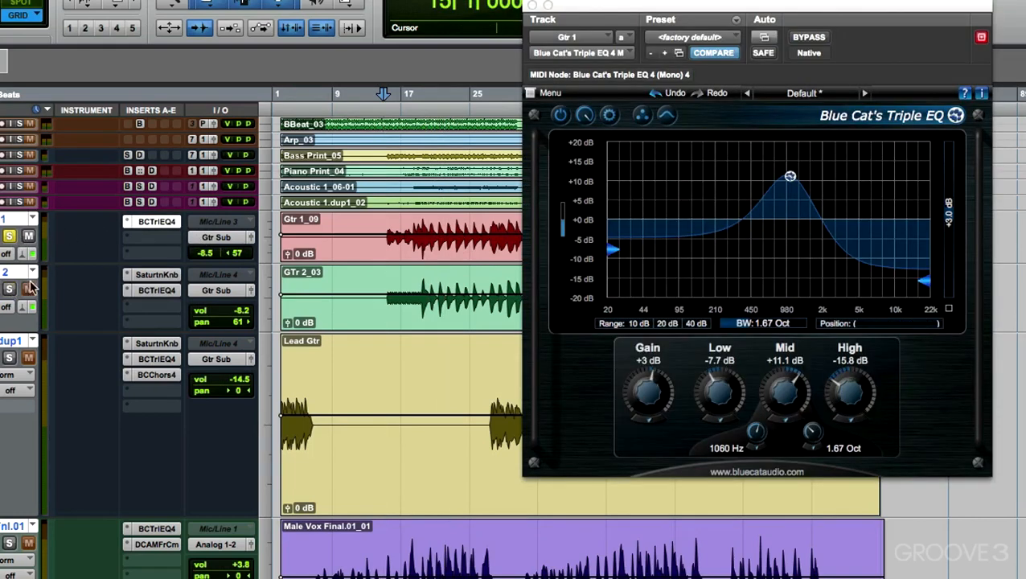
click(814, 40)
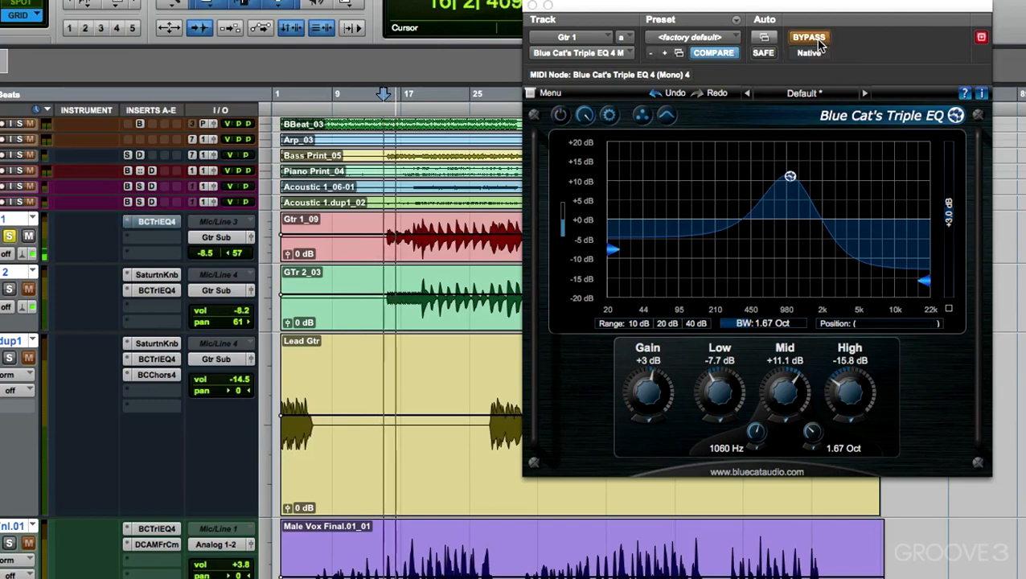
click(814, 40)
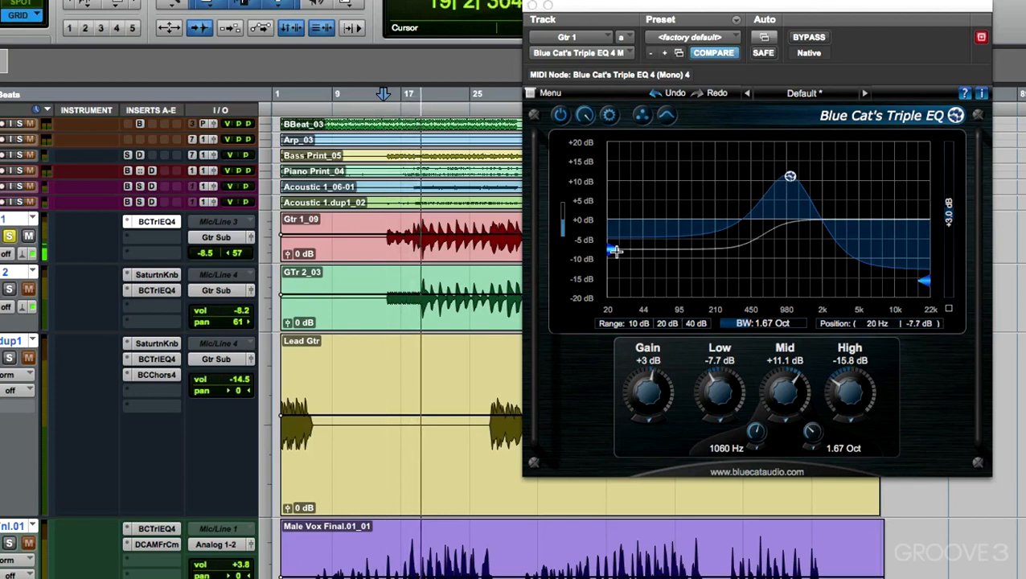
click(815, 39)
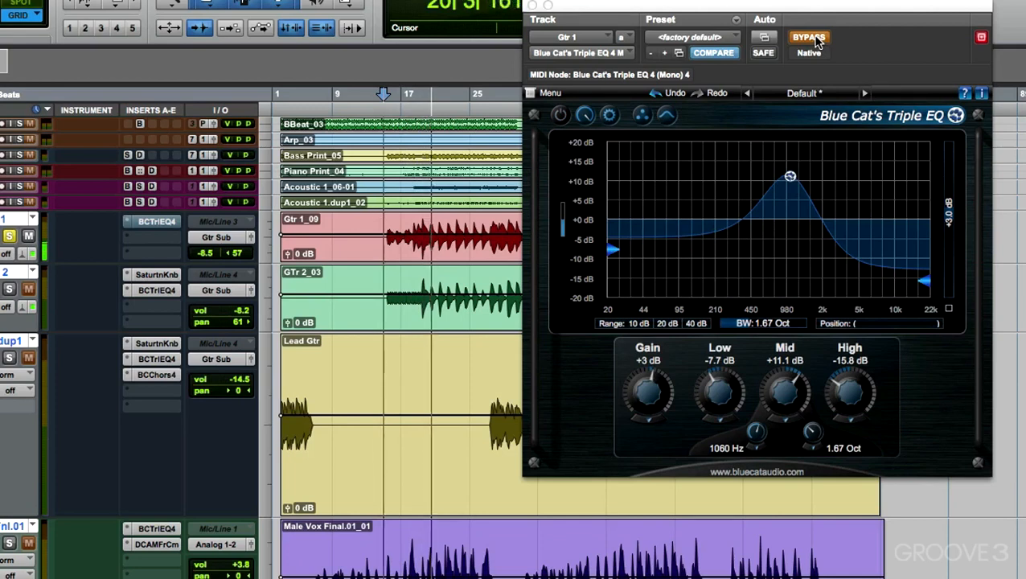
click(814, 38)
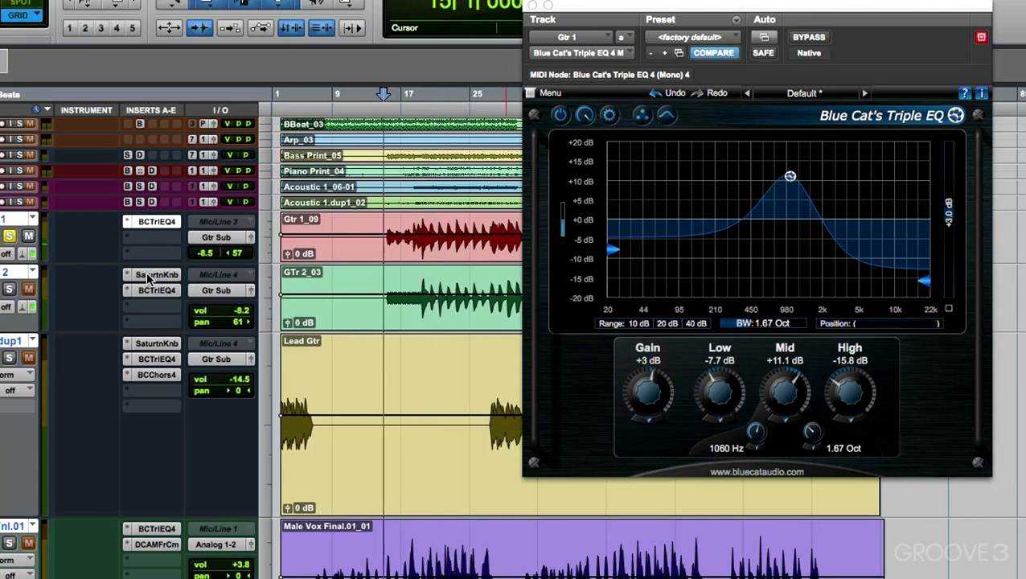
Switch the solo from Gtr 1 to GTr 2, play it, and open its Saturation Knob plug-in.
click(9, 290)
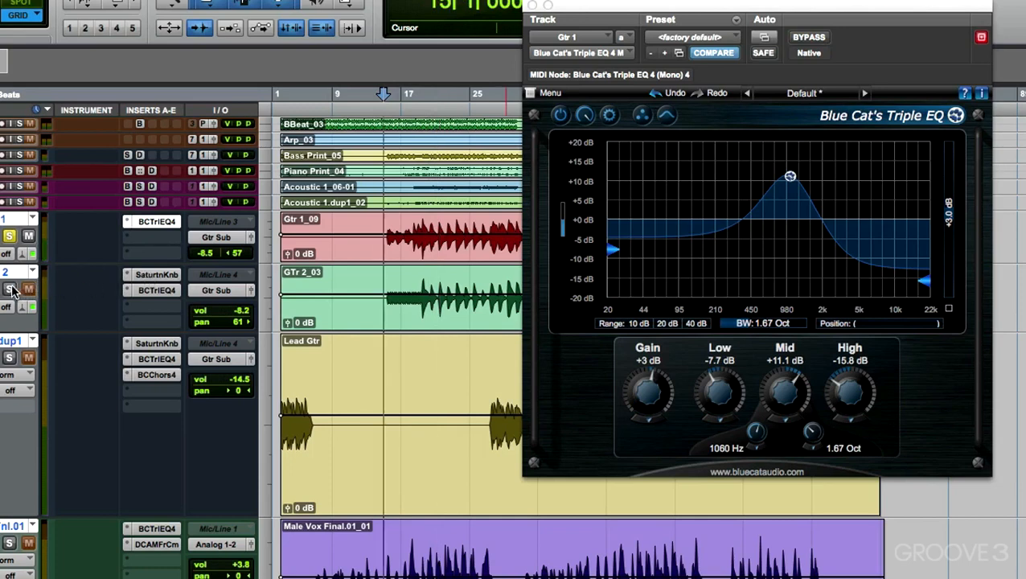
click(10, 237)
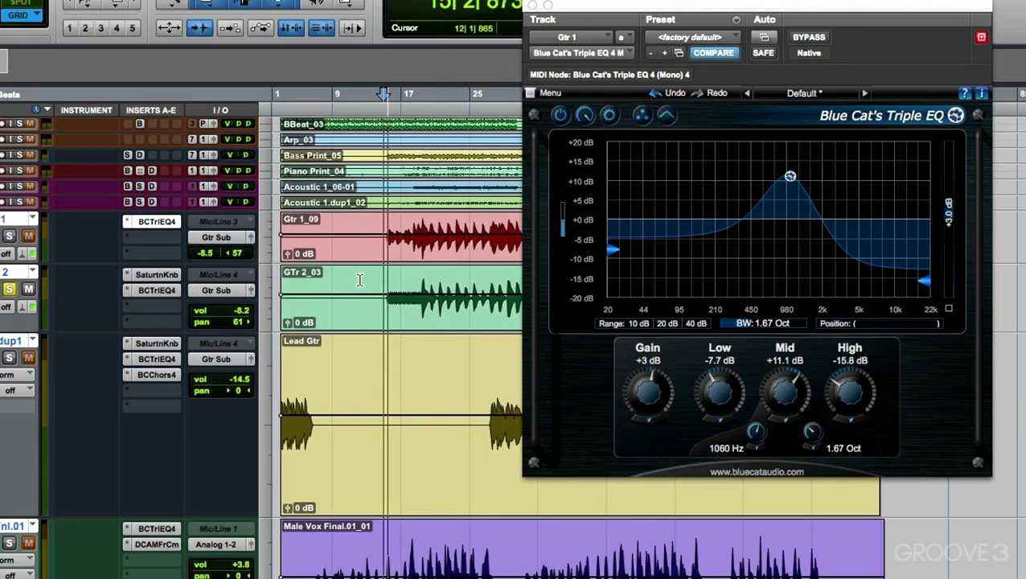
click(157, 275)
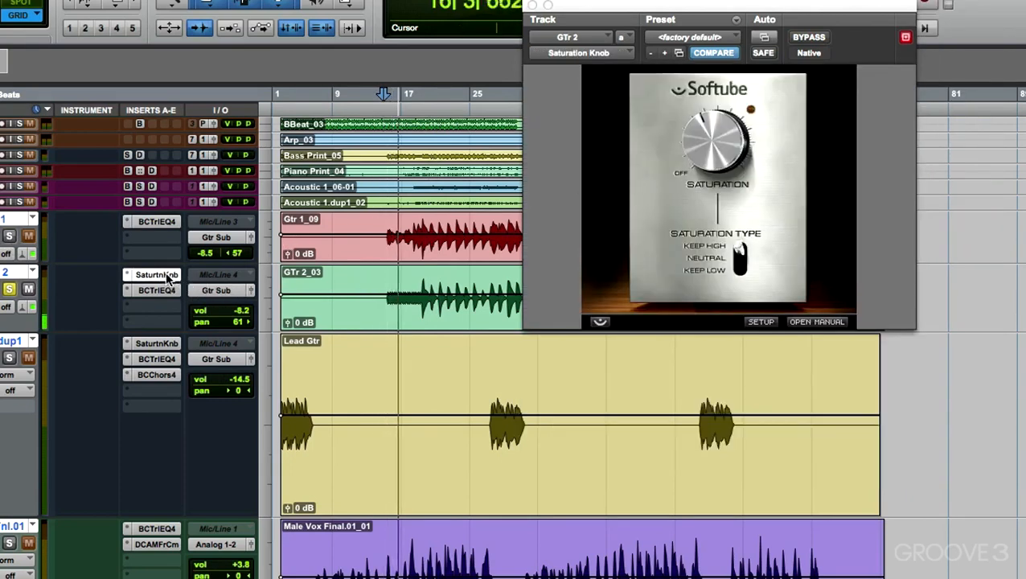
Compare soloed GTr 2 with its saturation and EQ bypassed and active, replaying the comparison from bar 19.
super+click(156, 276)
super+click(161, 290)
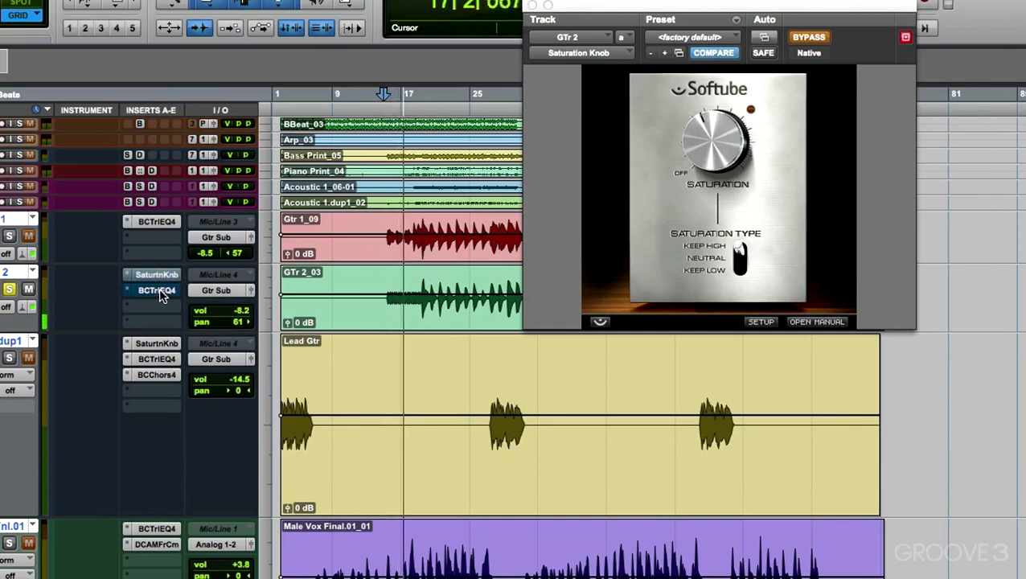
super+click(159, 274)
super+click(158, 288)
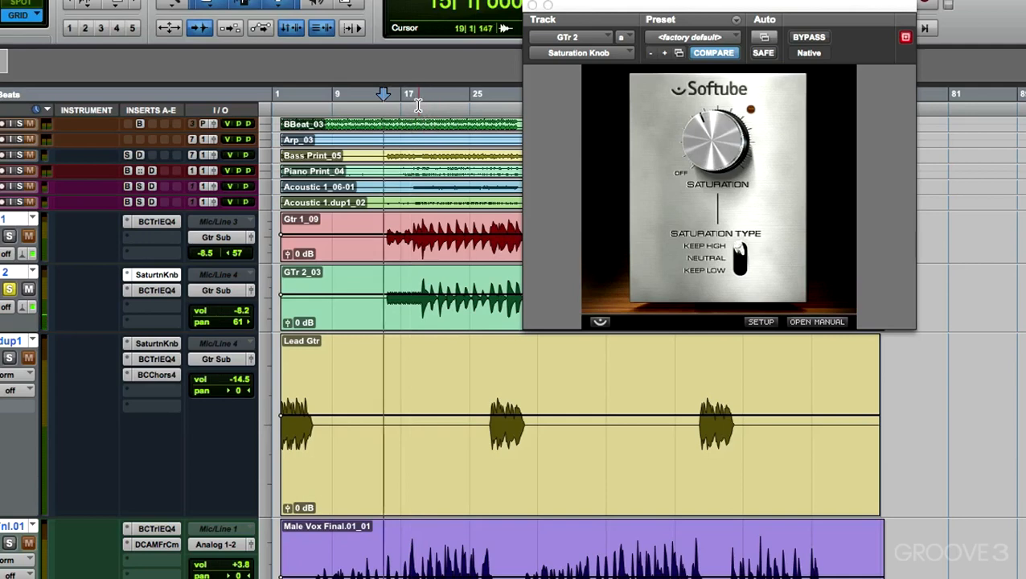
scroll(403, 153, down, 1)
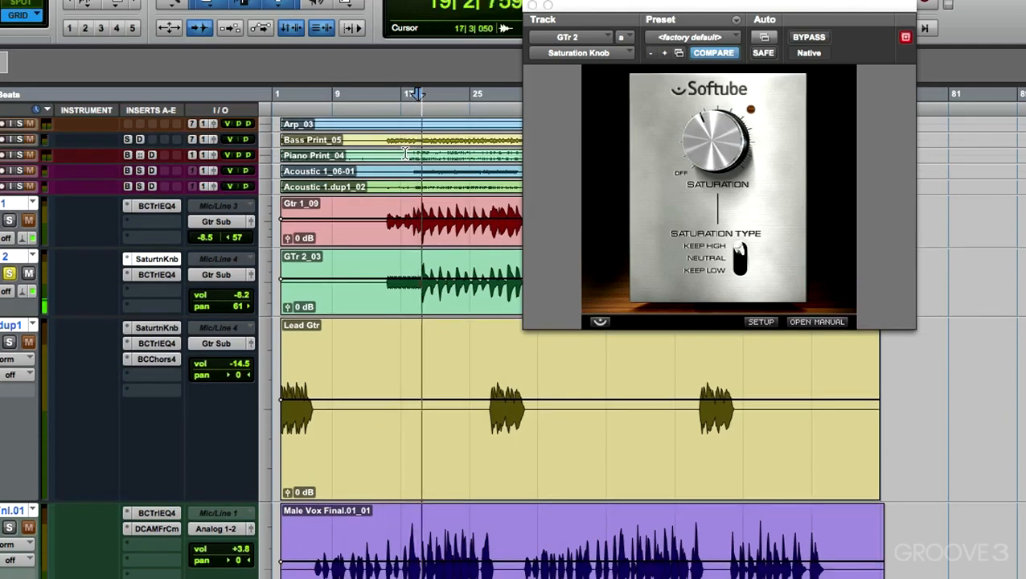
super+click(156, 259)
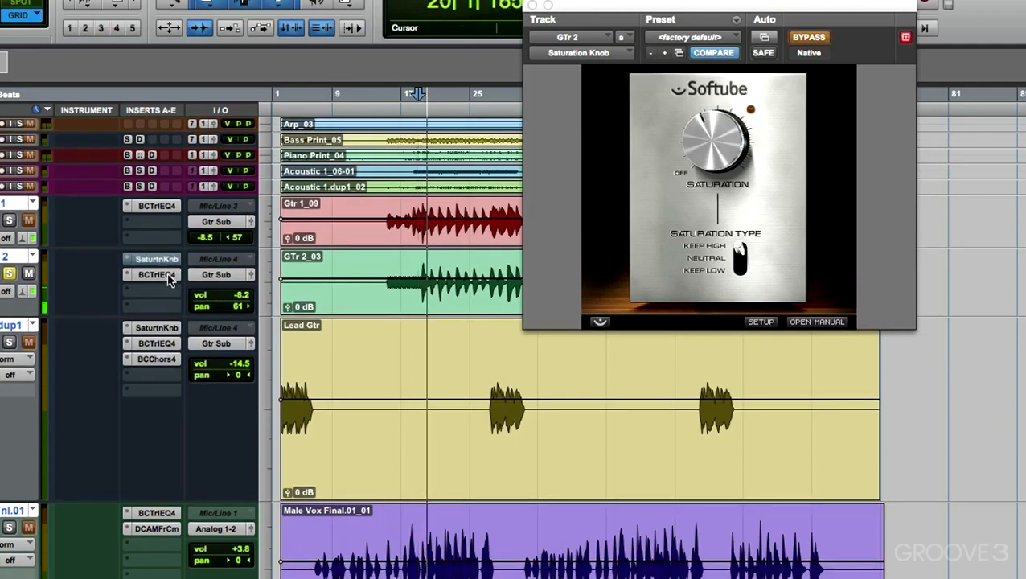
super+click(167, 276)
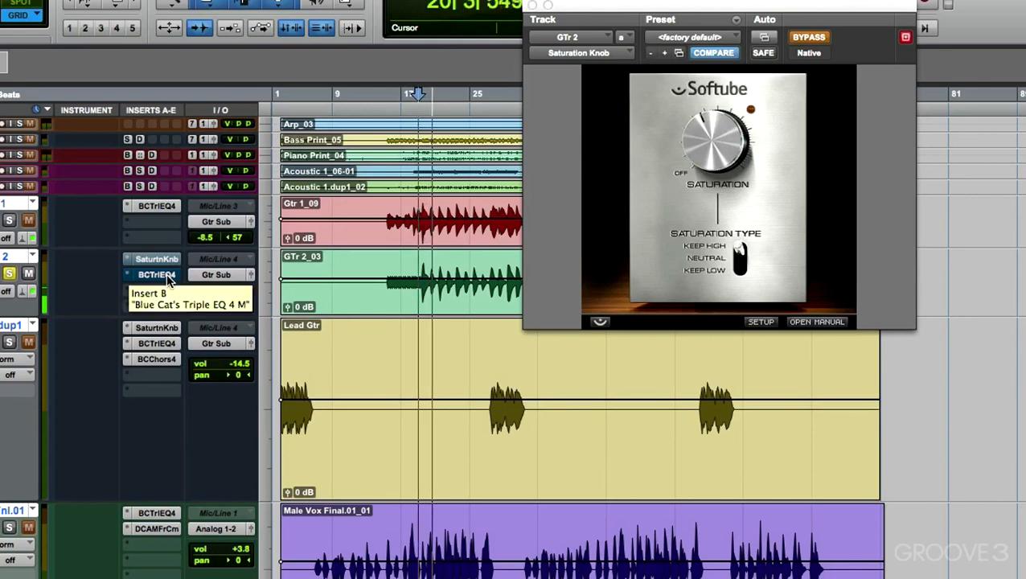
super+click(167, 276)
super+click(166, 262)
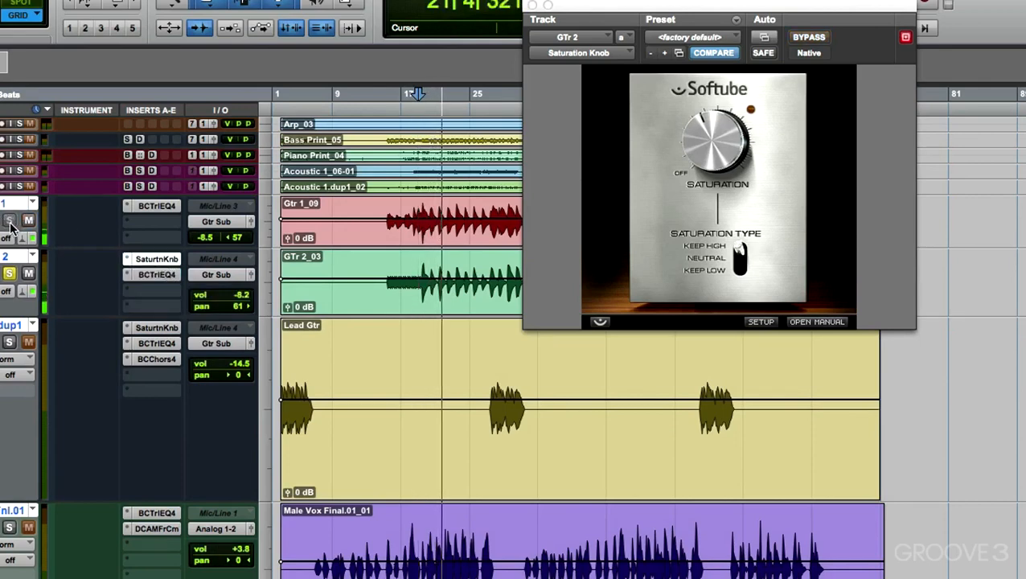
Compare Gtr 1 and GTr 2 soloed together with their inserts bypassed and active, and close the Saturation Knob window.
super+click(156, 207)
super+click(157, 260)
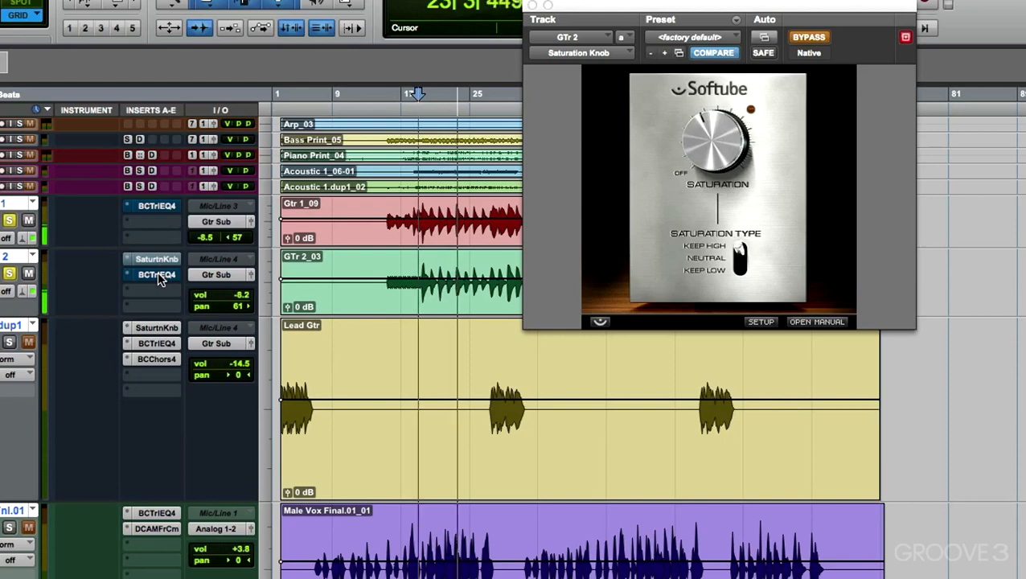
super+click(158, 276)
super+click(158, 260)
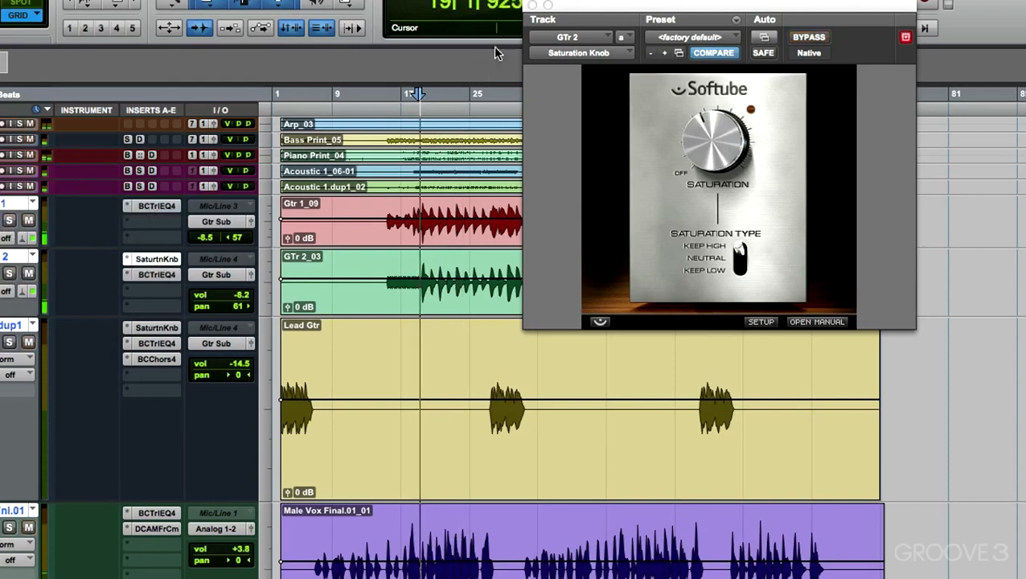
click(532, 6)
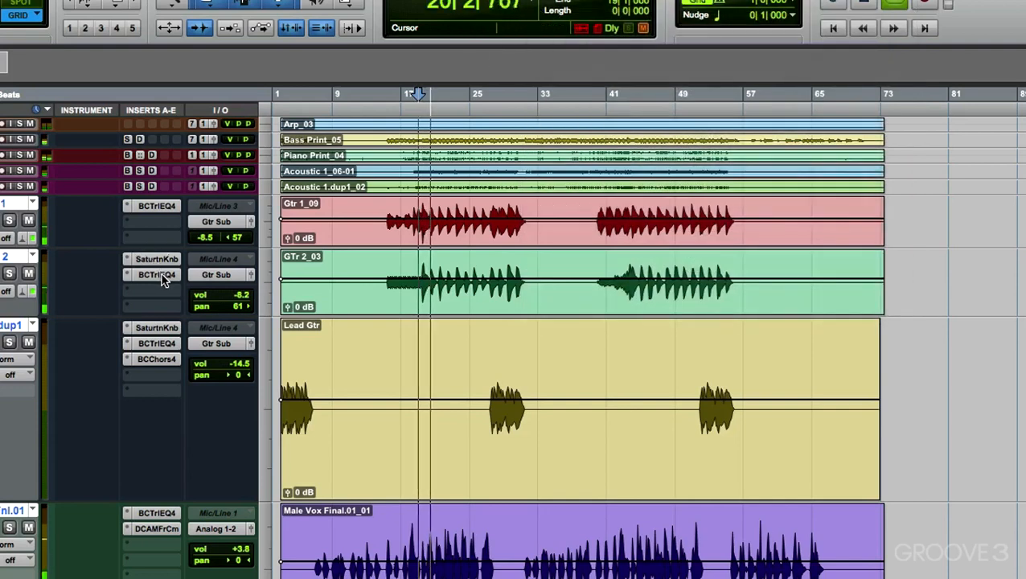
Play the full mix and compare it with the inserts on Gtr 1 and GTr 2 bypassed and active.
super+click(159, 208)
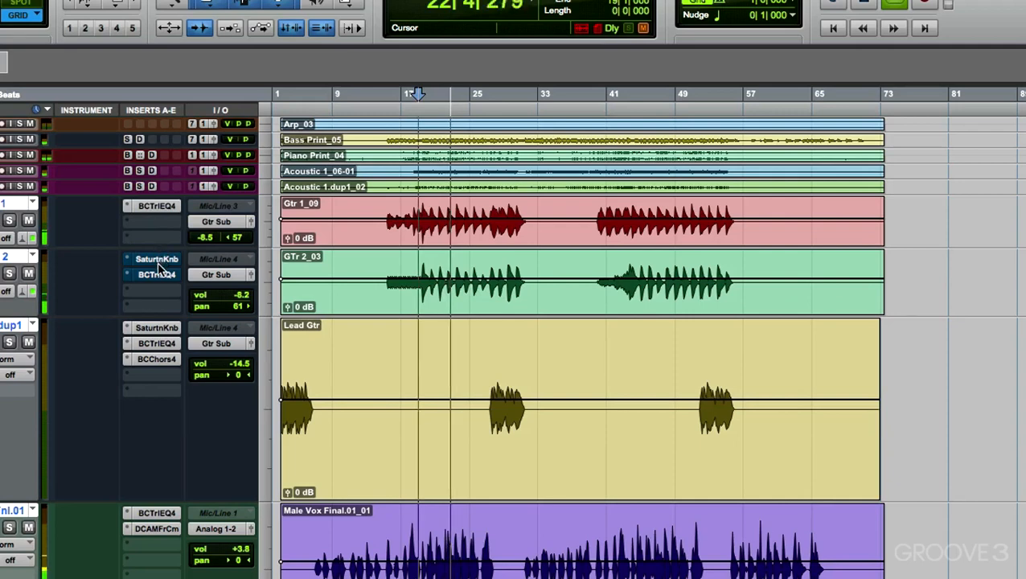
super+click(157, 260)
super+click(160, 276)
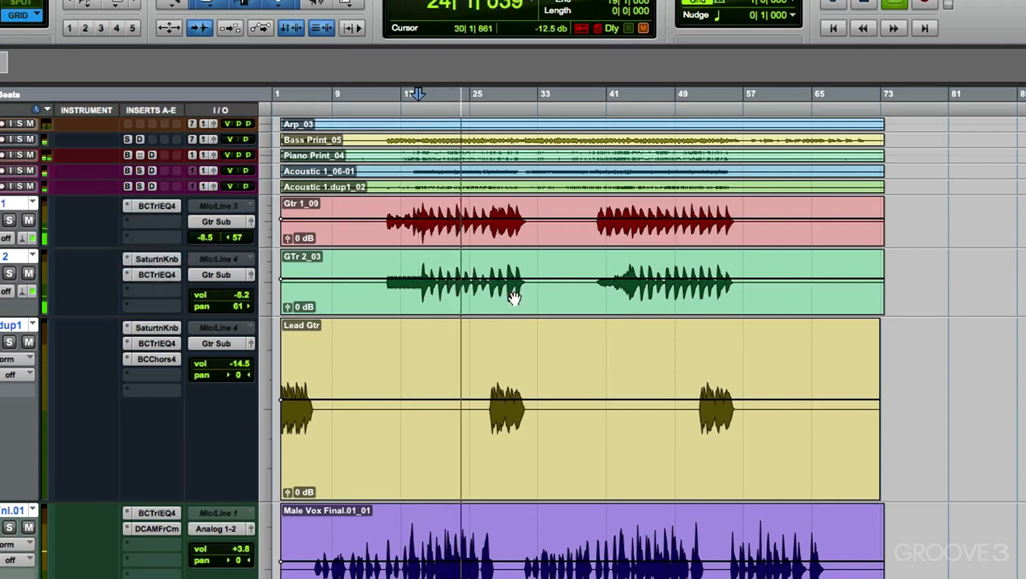
Mute Gtr 1 and GTr 2, stop playback, and switch to the Mix window.
click(29, 221)
click(29, 275)
key(space)
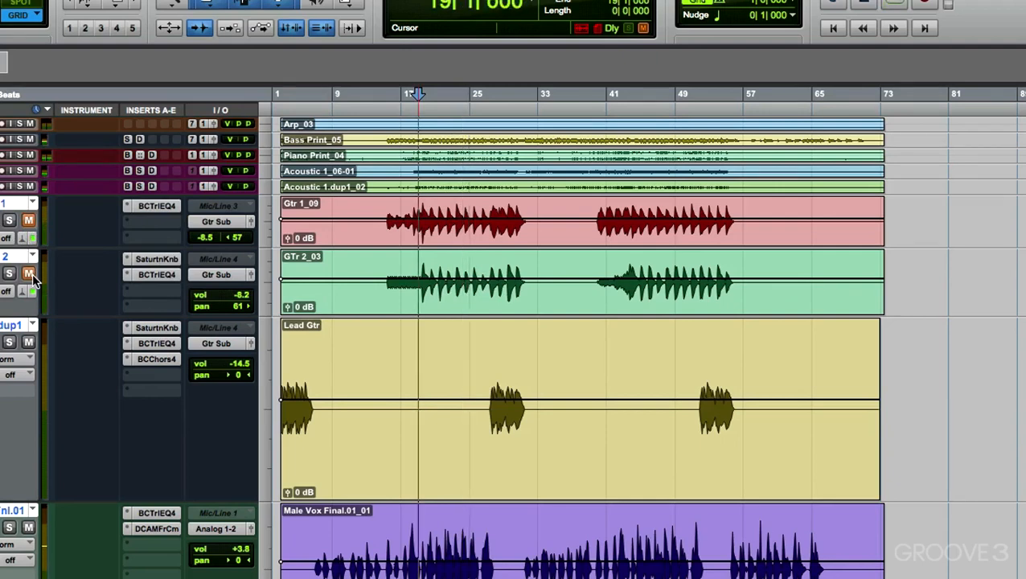
key(super+equal)
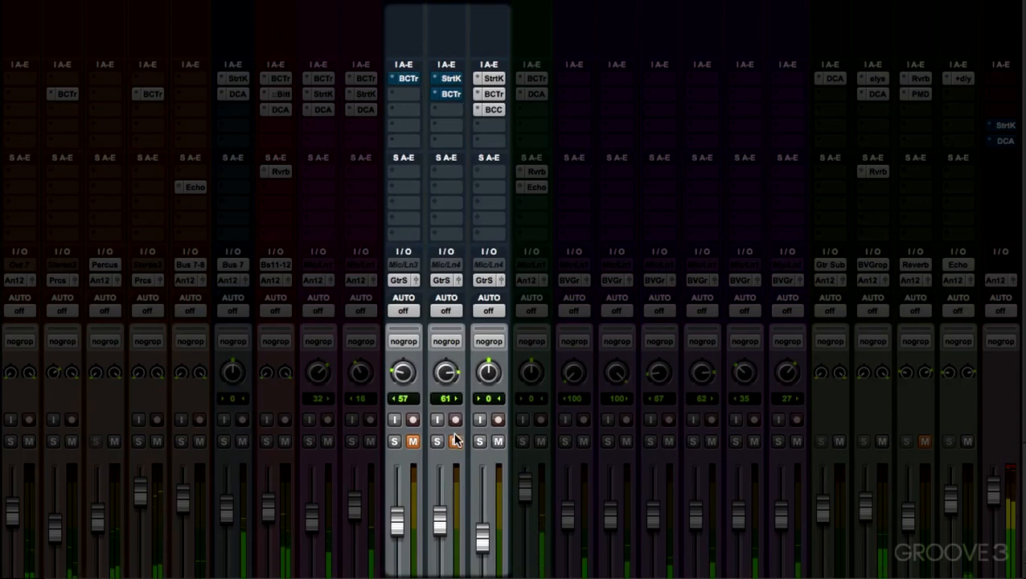
Unmute Gtr 1 and GTr 2 in the mix and reactivate their bypassed EQ and saturation inserts.
click(412, 442)
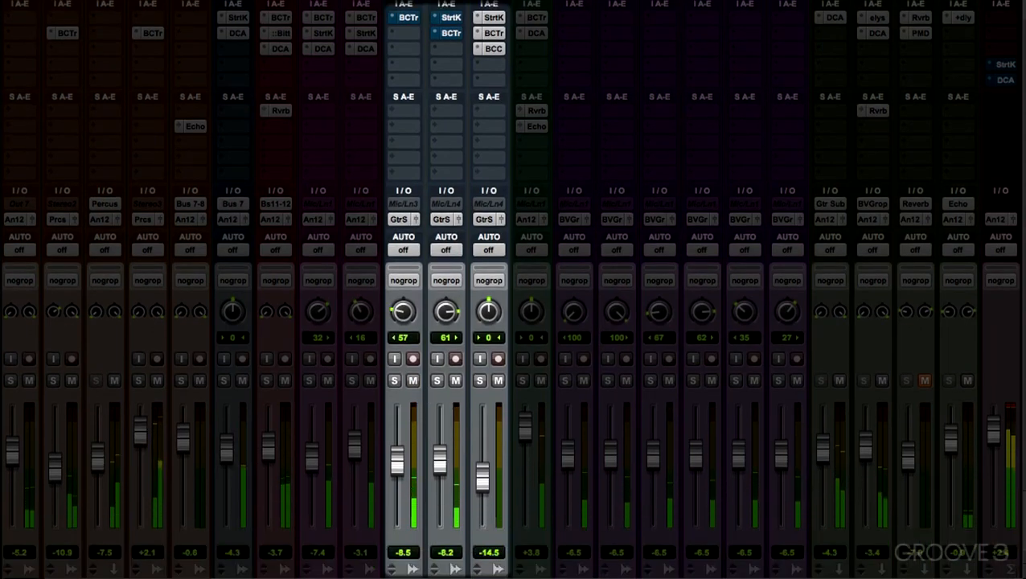
super+click(449, 17)
super+click(405, 18)
super+click(451, 33)
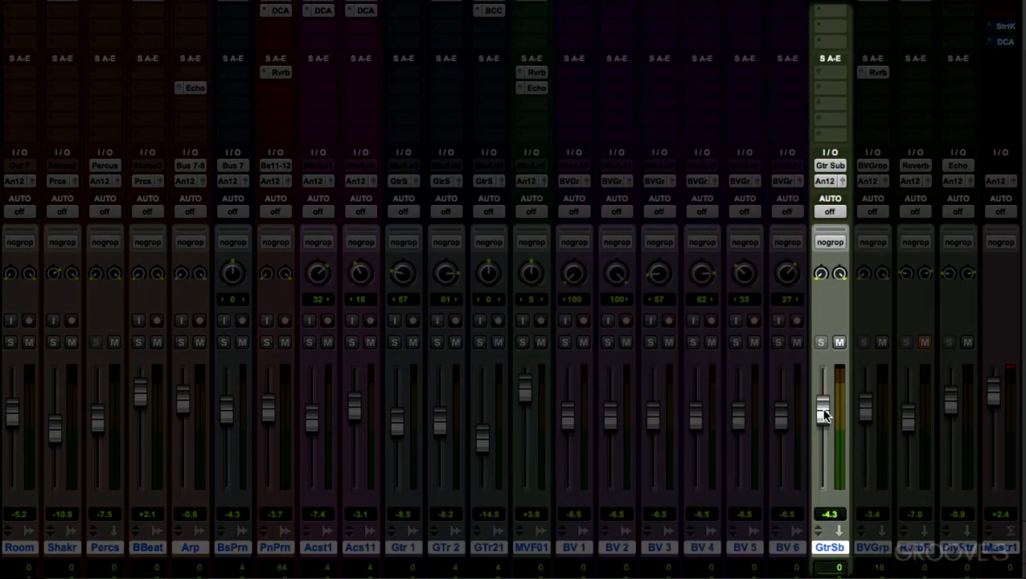
Lower the GtrSb submix fader to -8.0 and set GTr 2's pan to 46 right.
mouse_move(825, 418)
mouse_down()
mouse_move(825, 429)
mouse_move(824, 397)
mouse_move(824, 426)
mouse_up()
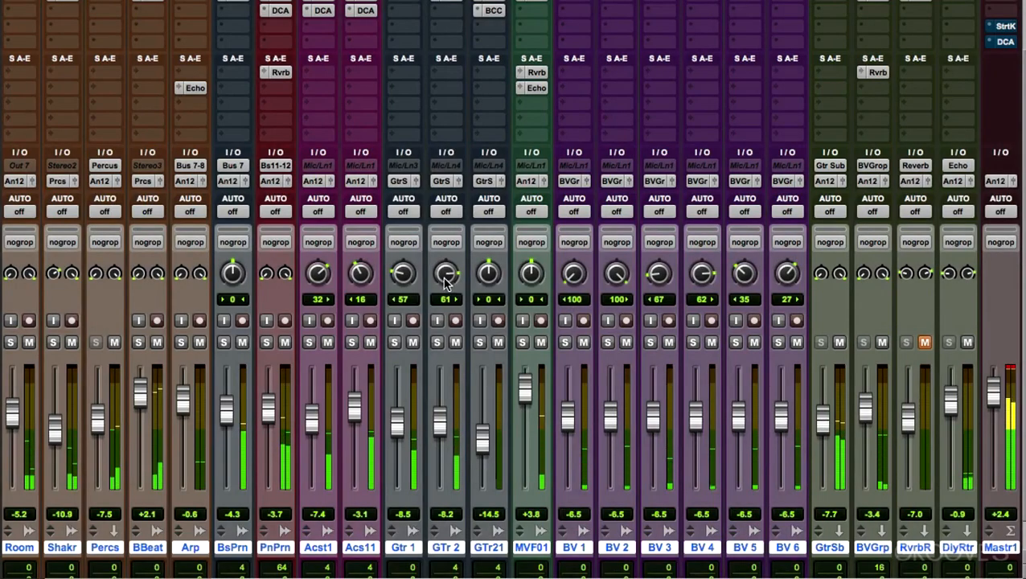
drag(822, 434, 817, 434)
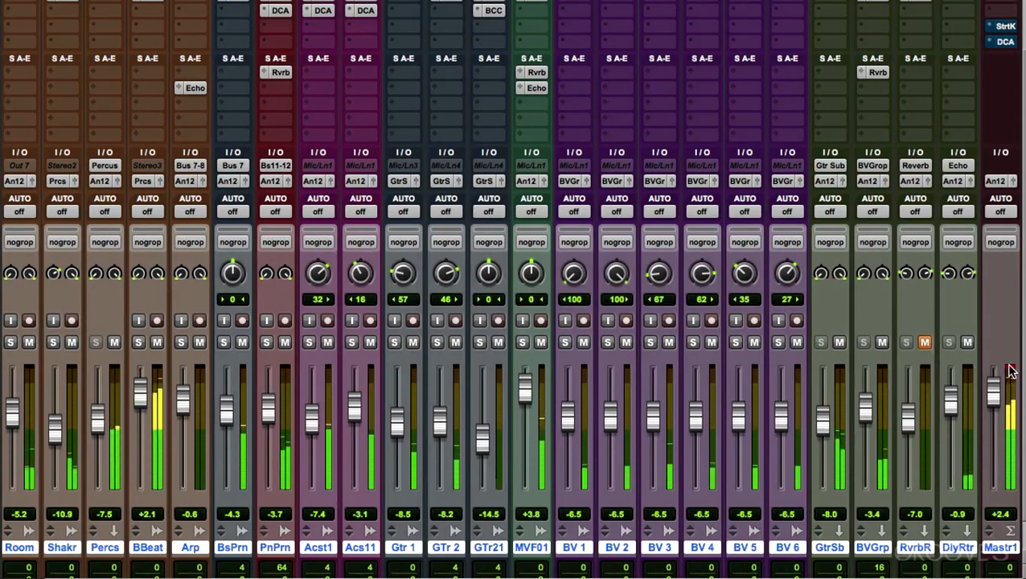
Raise the GtrSb submix fader to -7.7 and mute the guitar submix.
drag(822, 428, 822, 425)
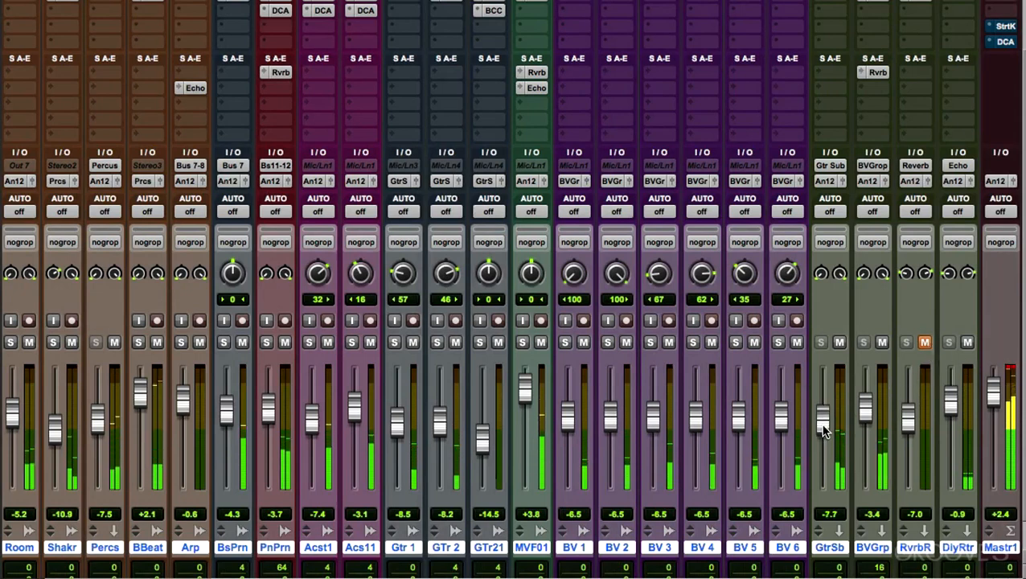
click(838, 343)
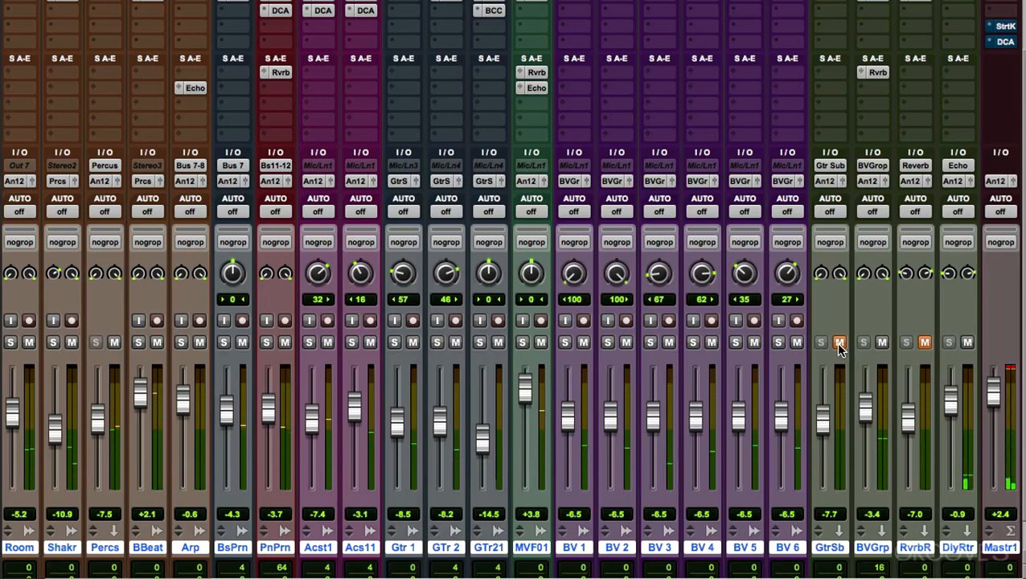
Raise the In Gain of the DCAM FreeComp compressor on the guitar submix slightly above its centre position, and close the plug-in.
scroll(835, 344, up, 4)
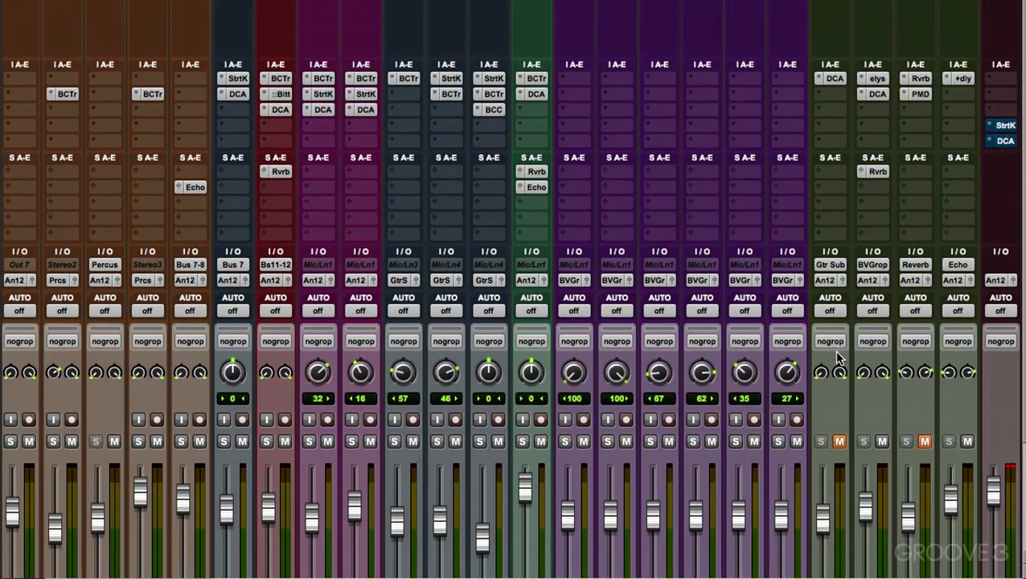
scroll(836, 84, down, 2)
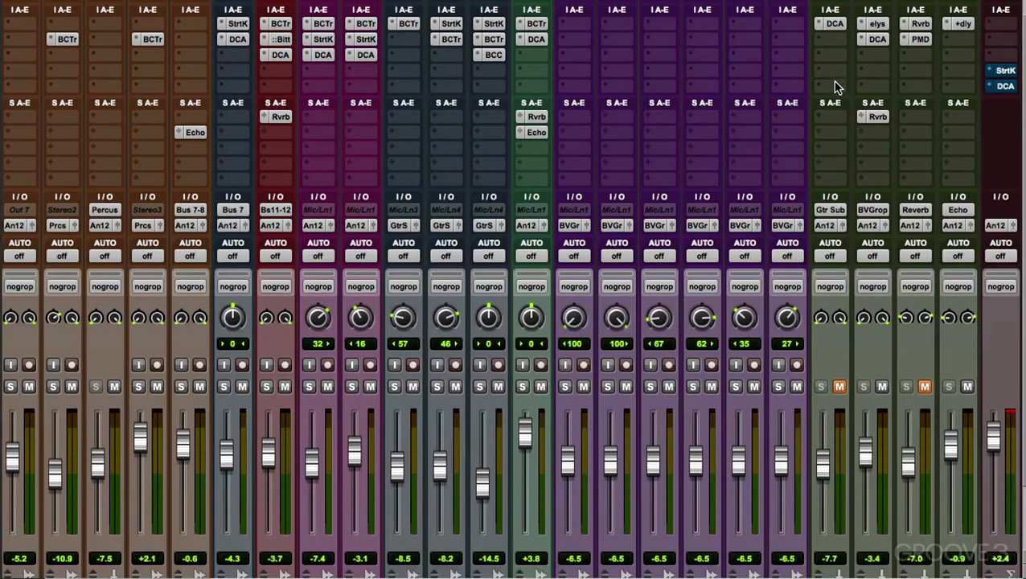
click(834, 23)
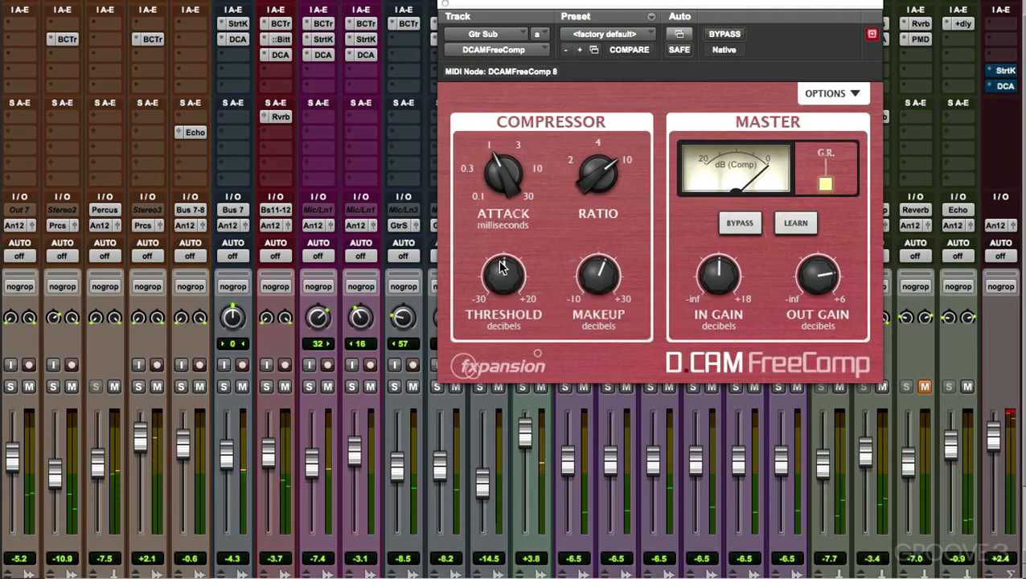
mouse_move(501, 268)
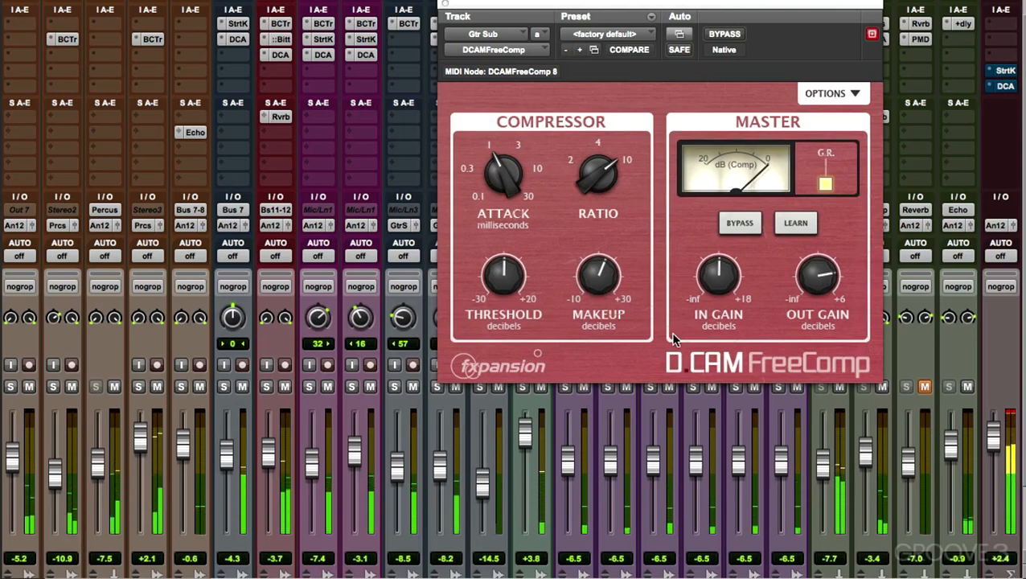
mouse_move(718, 280)
drag(718, 280, 717, 275)
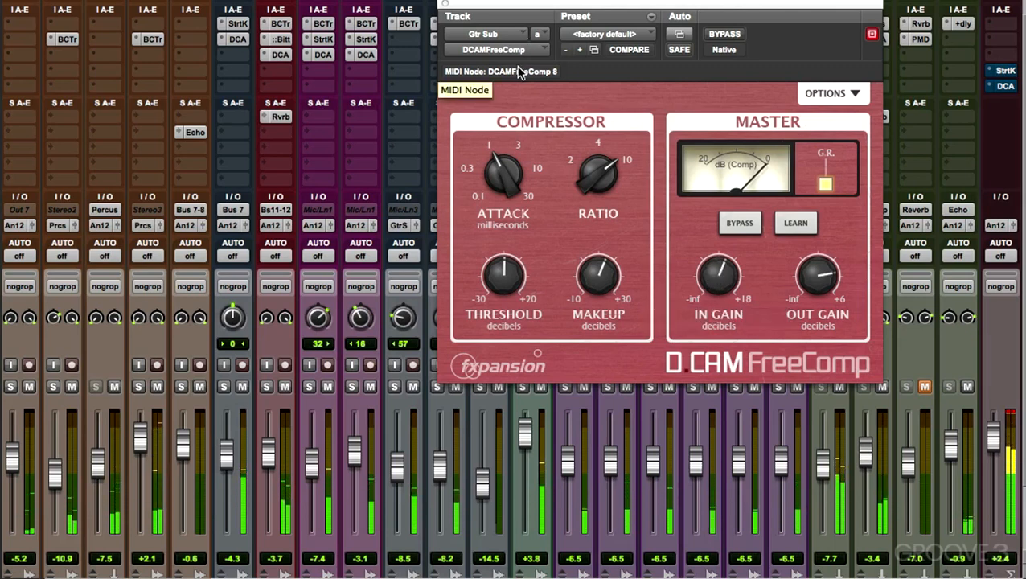
click(446, 5)
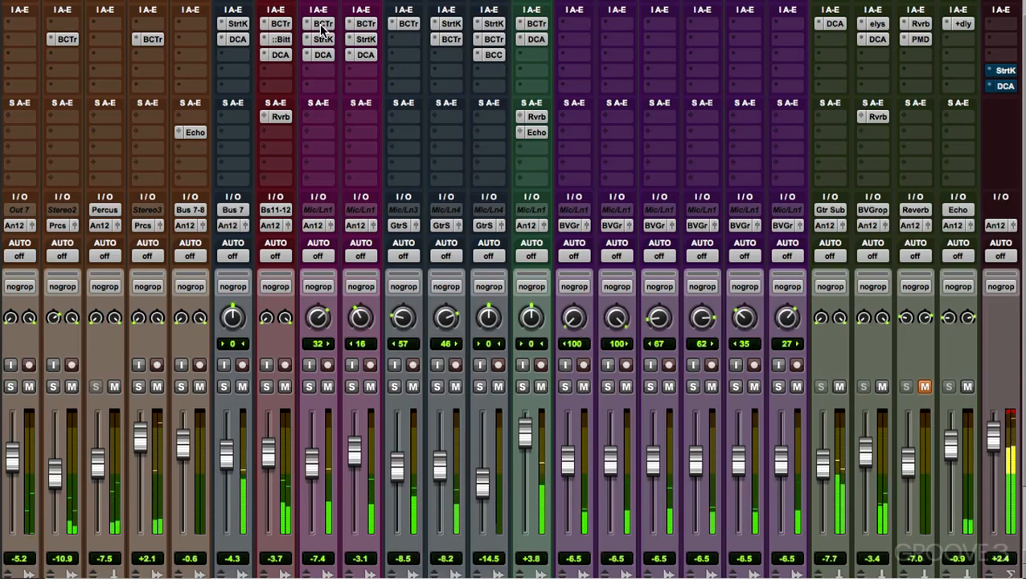
Compare the guitars in the playing mix by bypassing and reactivating the EQ and saturation inserts on Gtr 1 and GTr 2.
super+click(414, 22)
super+click(443, 23)
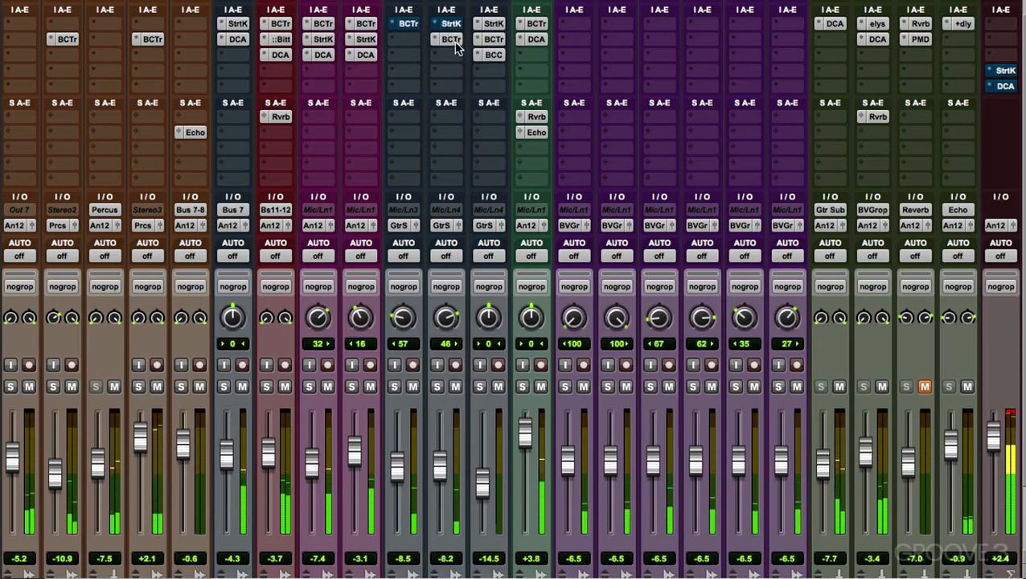
super+click(456, 41)
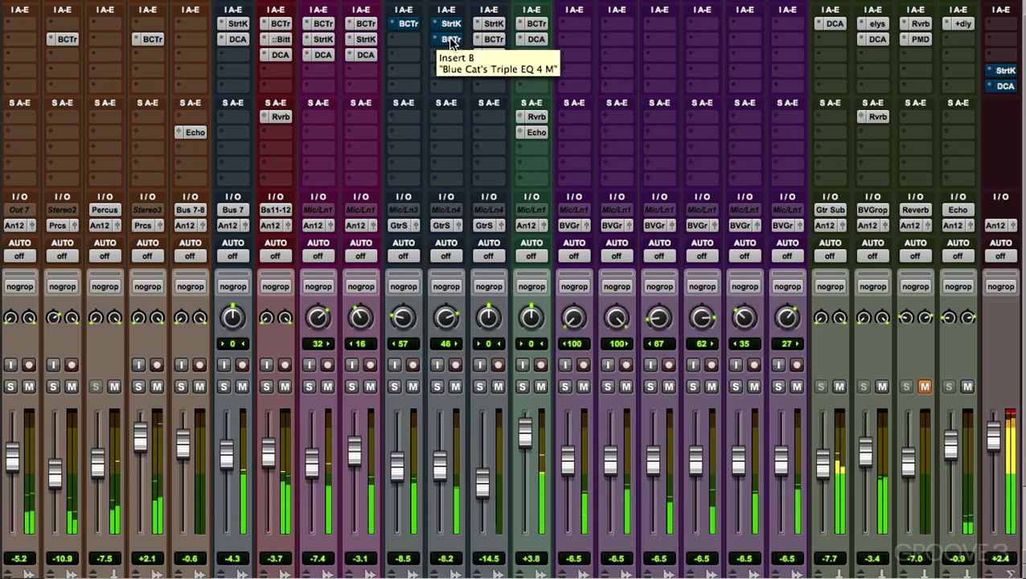
super+click(449, 39)
super+click(447, 24)
super+click(405, 24)
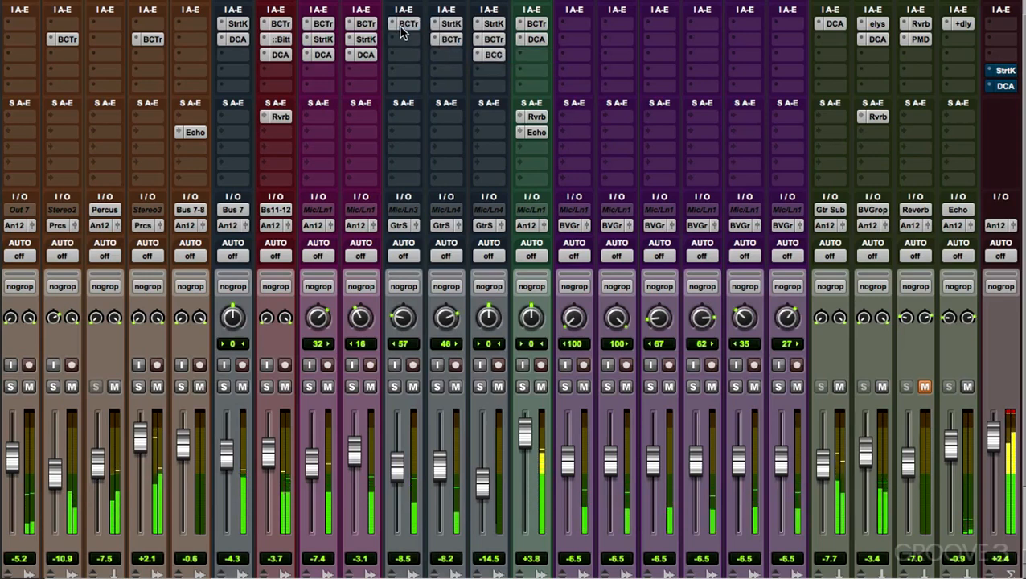
Set the High band of Blue Cat's Triple EQ on GTr 2 to -17.6 dB and close the plug-in.
click(456, 43)
mouse_move(829, 284)
mouse_down()
mouse_move(848, 294)
mouse_move(840, 286)
mouse_up()
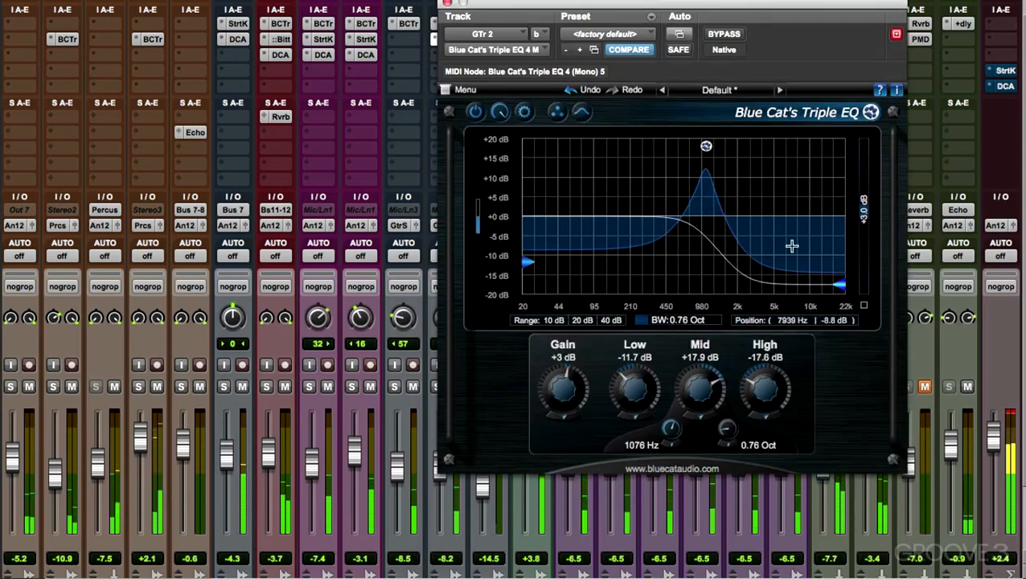
click(447, 4)
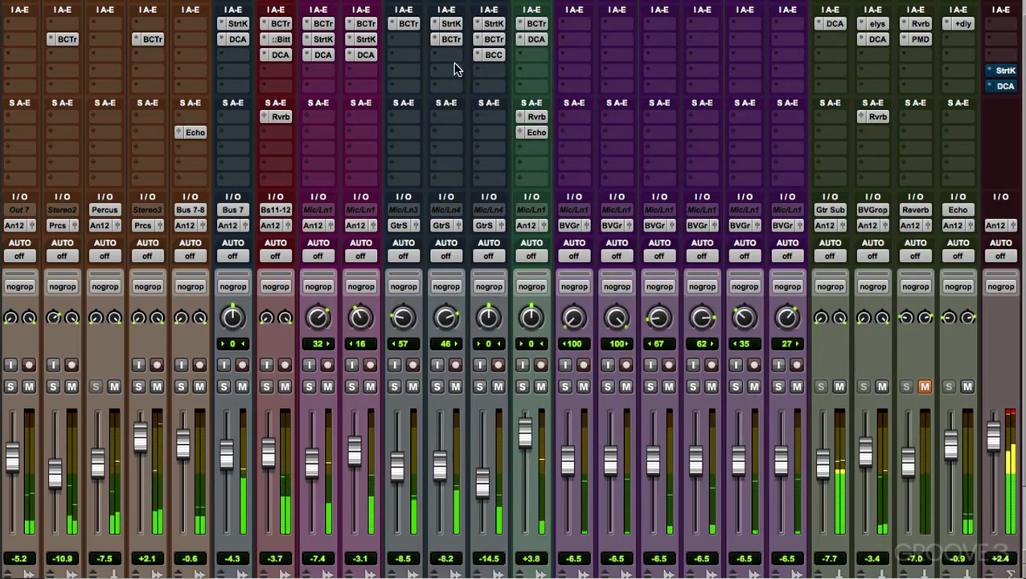
Set the GTr21 fader to -8.9 and the GTr 2 fader to -9.8, and lower GTr 2's Triple EQ High band to -18.7 dB.
drag(484, 481, 443, 480)
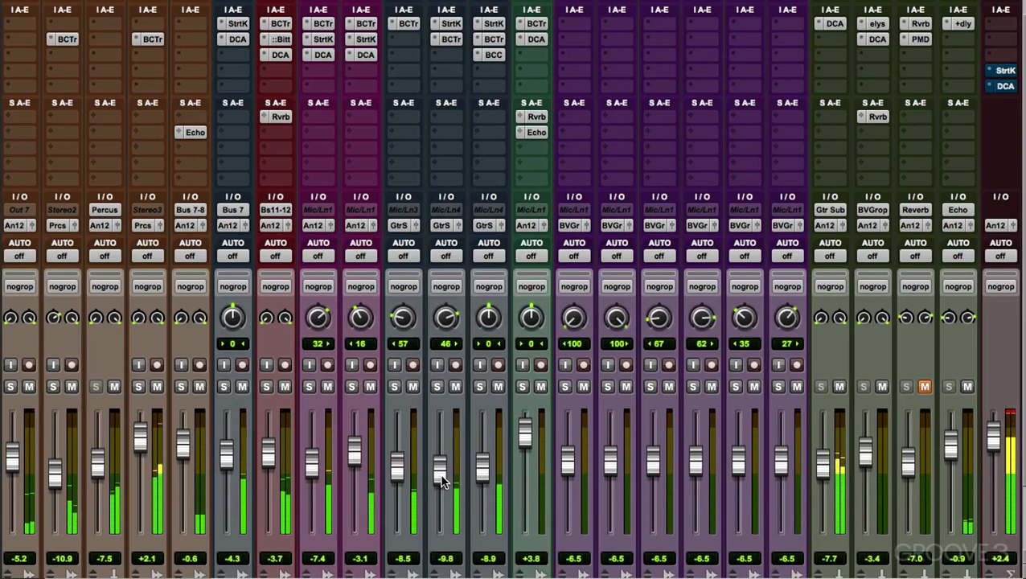
click(448, 39)
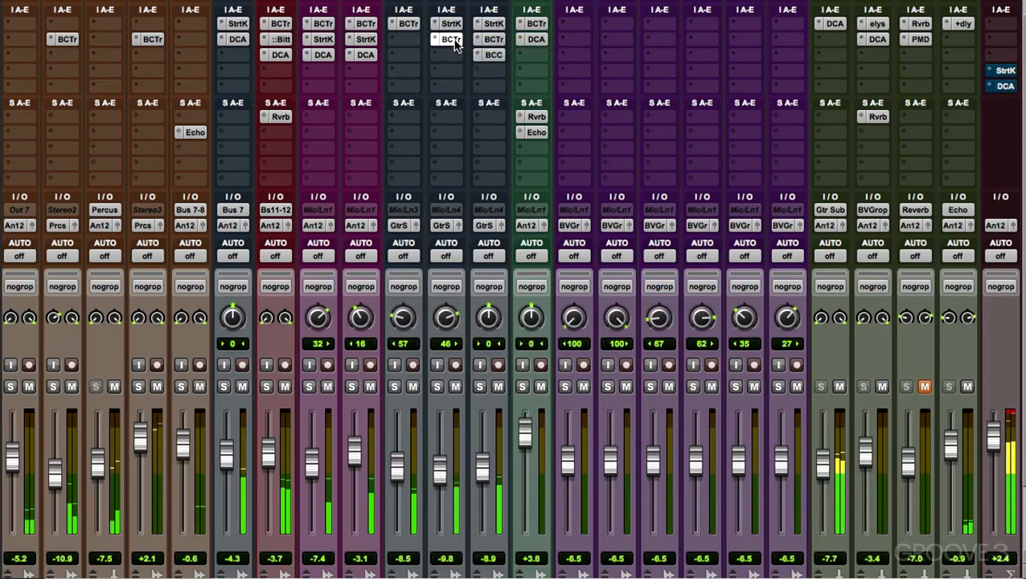
drag(839, 285, 839, 288)
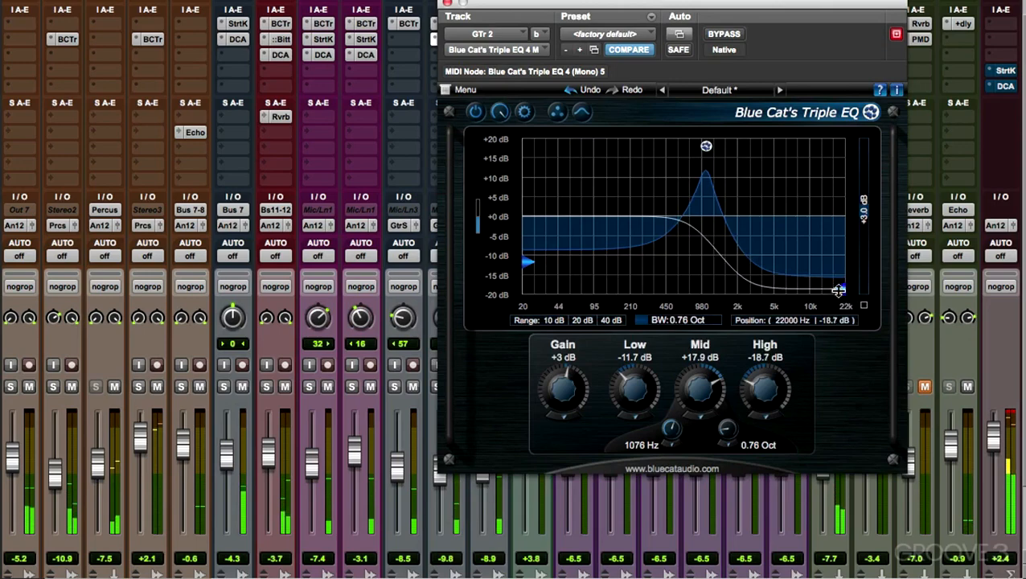
click(447, 4)
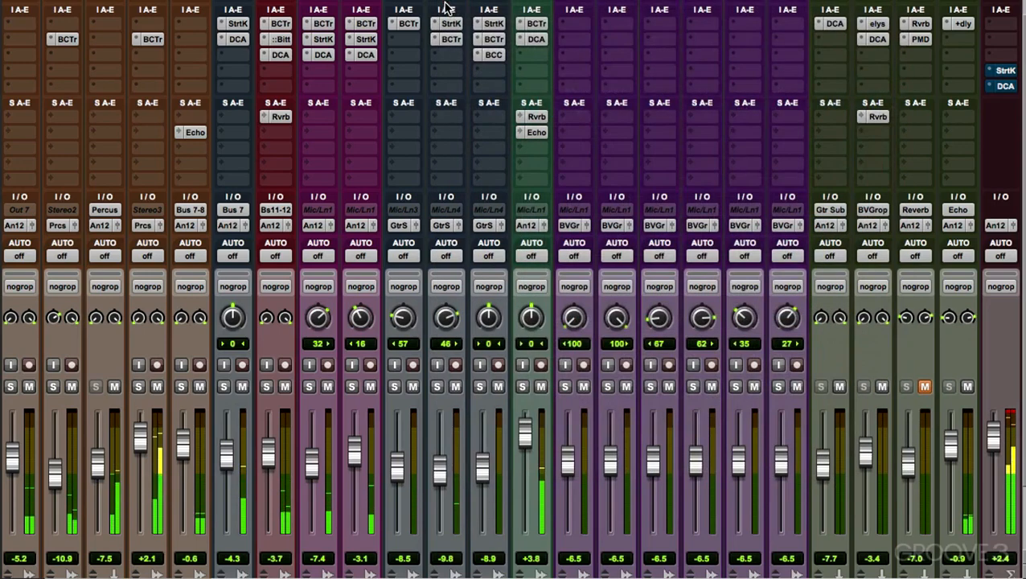
Review the first insert plug-ins on Gtr 1 and GTr21, closing each one after viewing.
scroll(453, 22, down, 3)
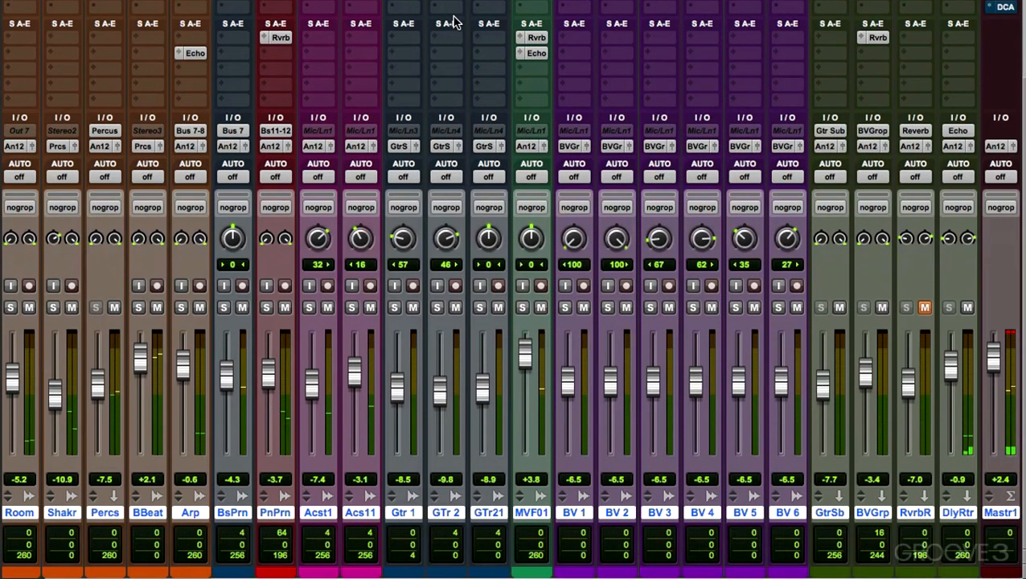
scroll(453, 23, up, 5)
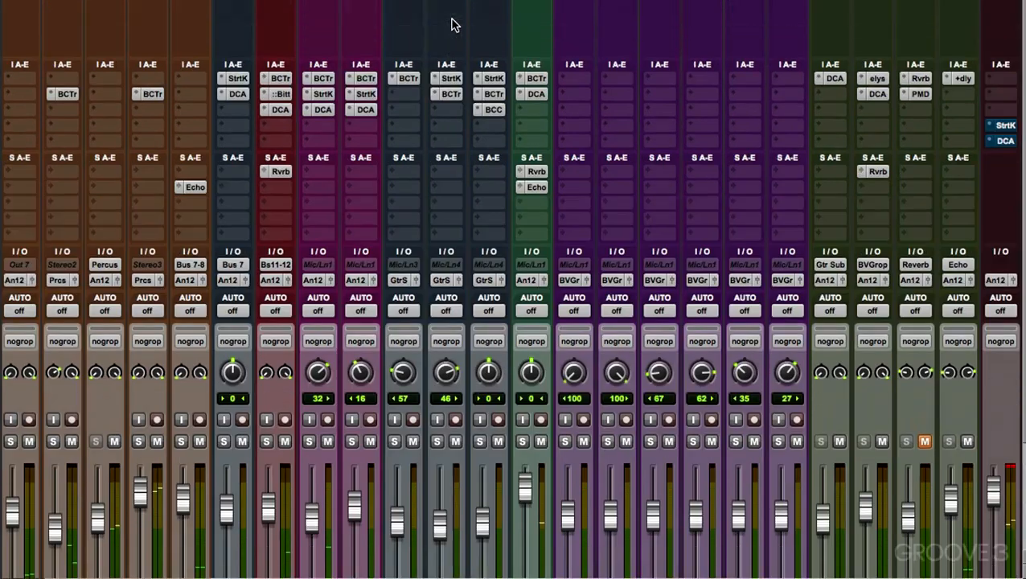
click(408, 79)
click(447, 4)
click(494, 80)
click(447, 8)
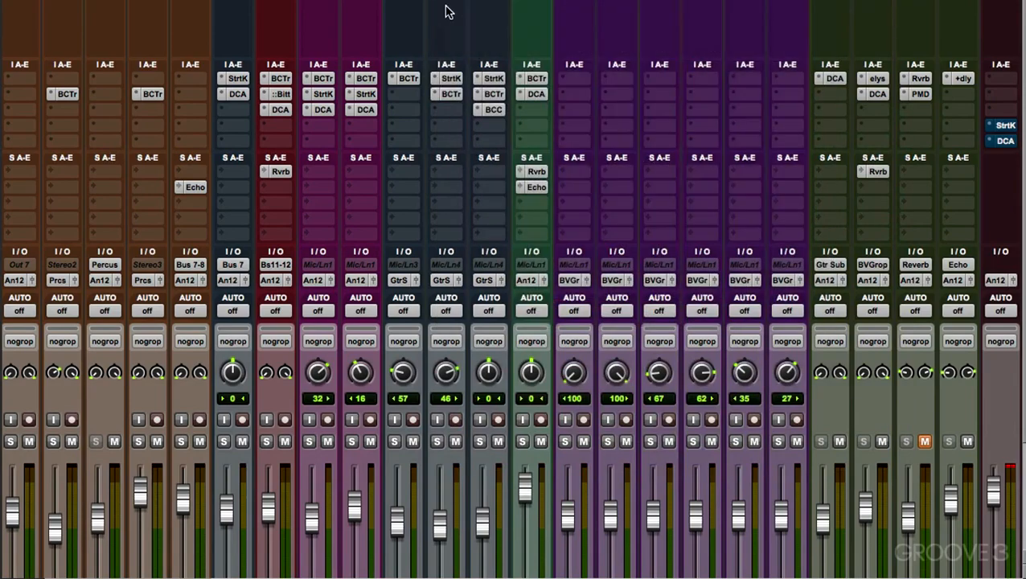